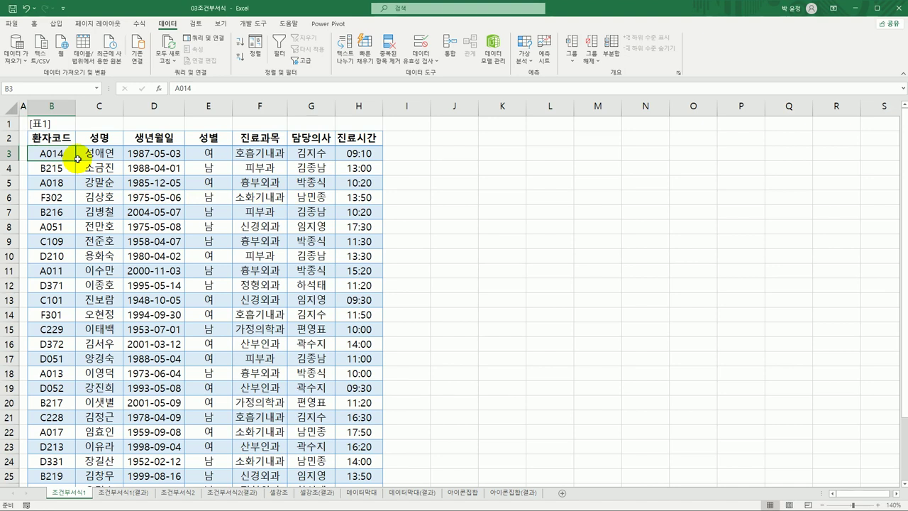
Start a new conditional formatting rule for B3:H30, choosing the rule type that uses a formula to determine which cells to format
drag(71, 140, 340, 144)
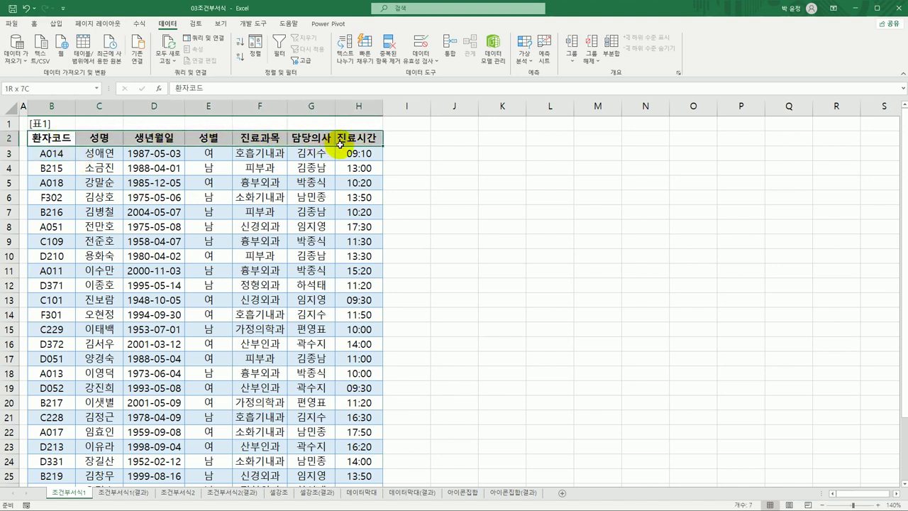
click(55, 153)
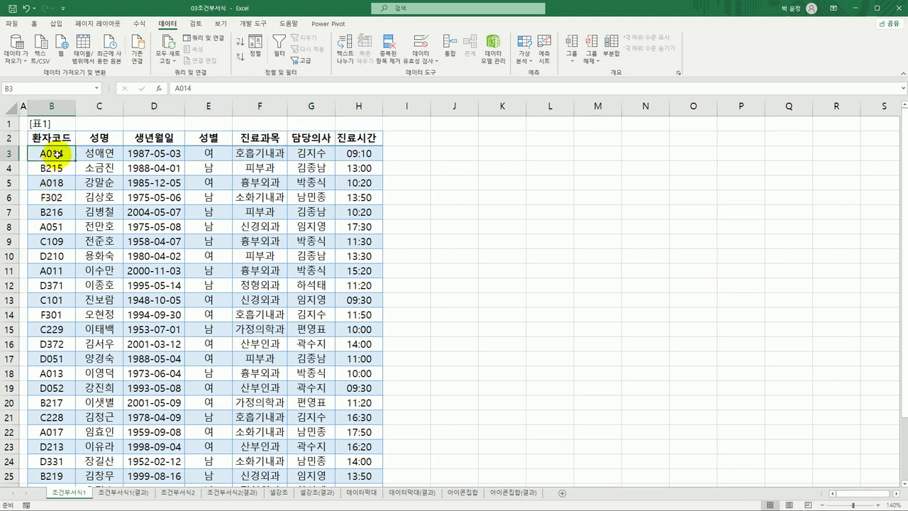
drag(54, 153, 356, 462)
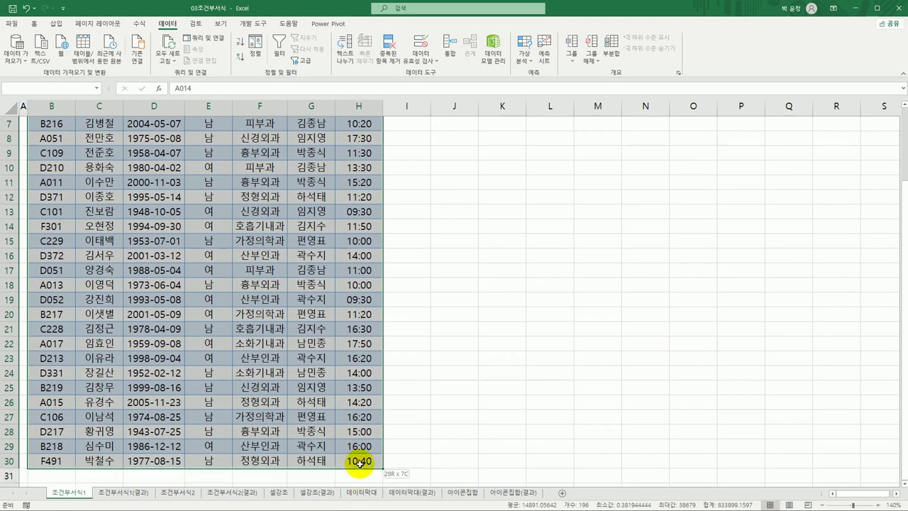
scroll(367, 426, up, 2)
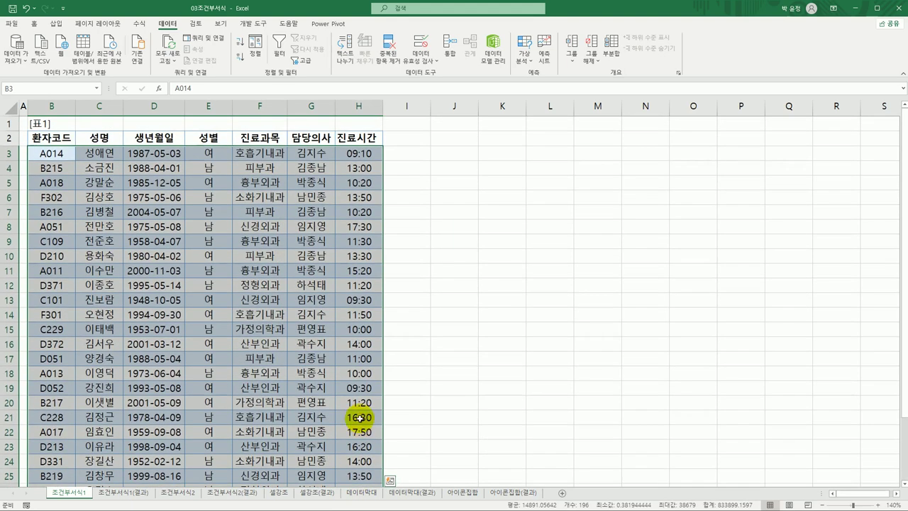
click(35, 25)
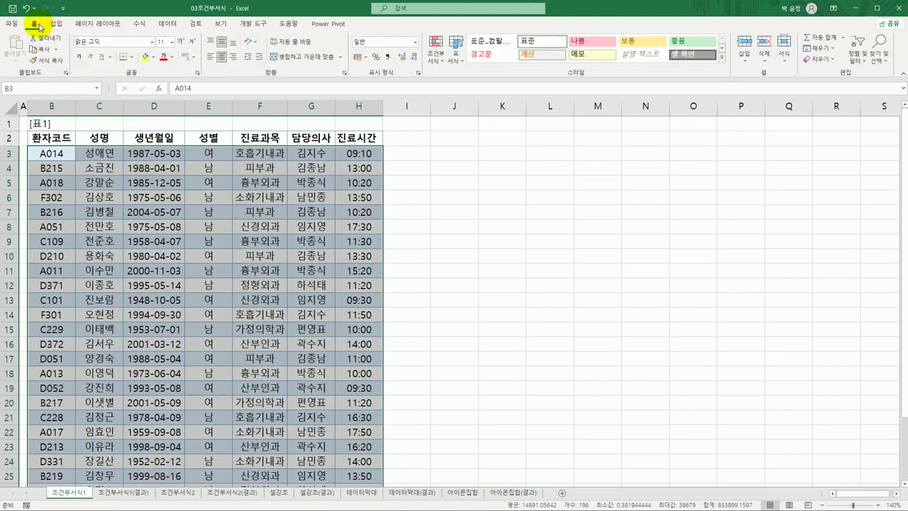
click(438, 65)
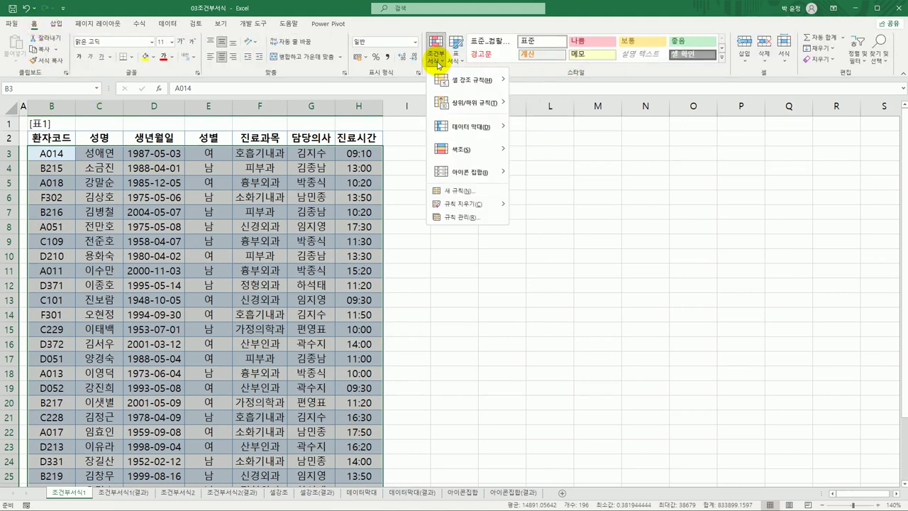
click(469, 192)
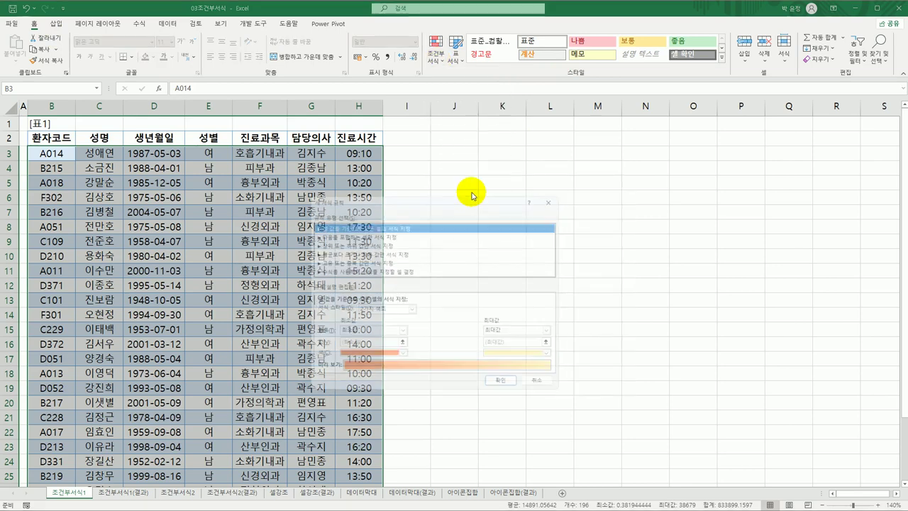
drag(465, 195, 560, 134)
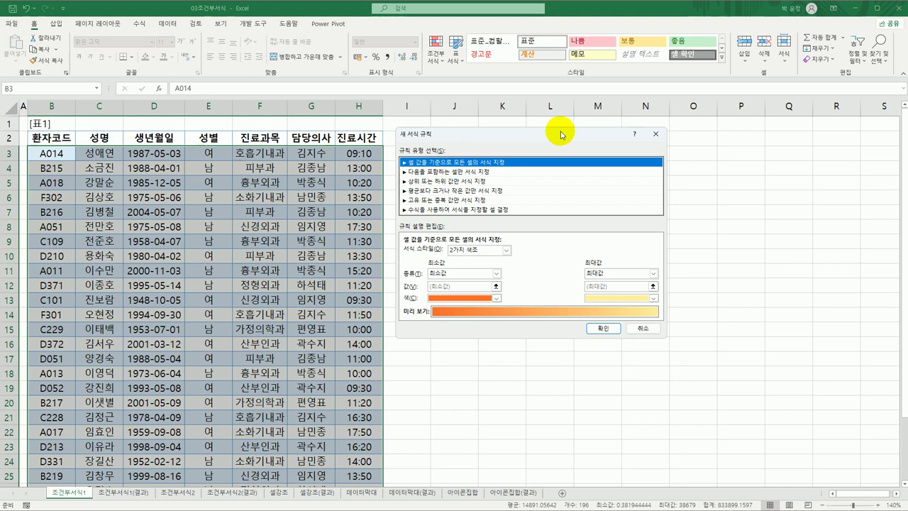
click(495, 210)
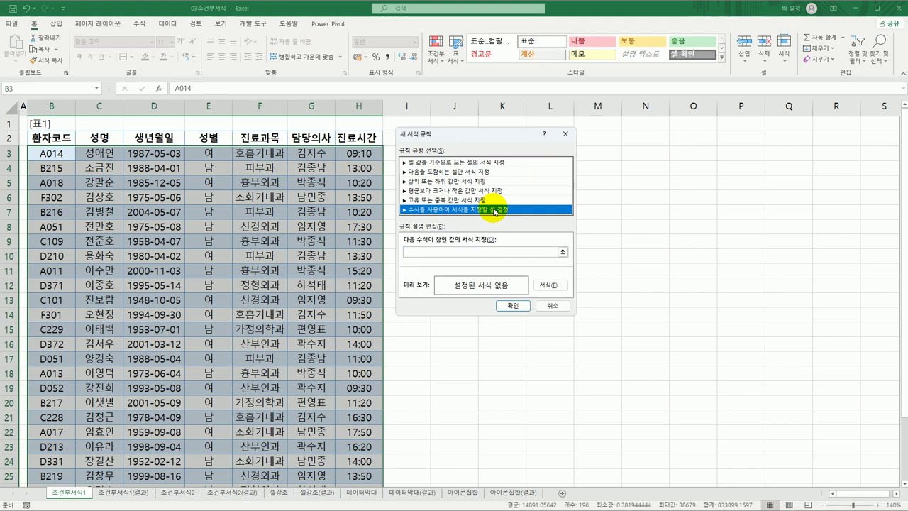
click(482, 252)
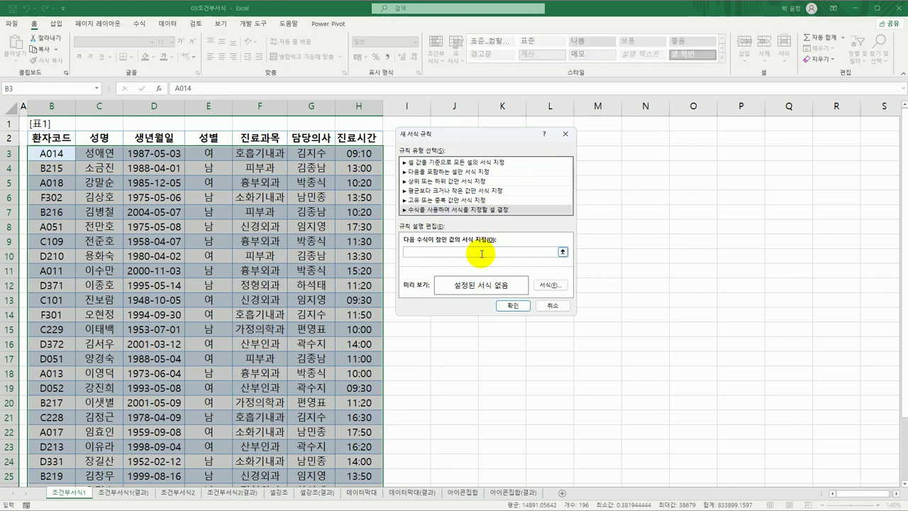
drag(462, 136, 380, 127)
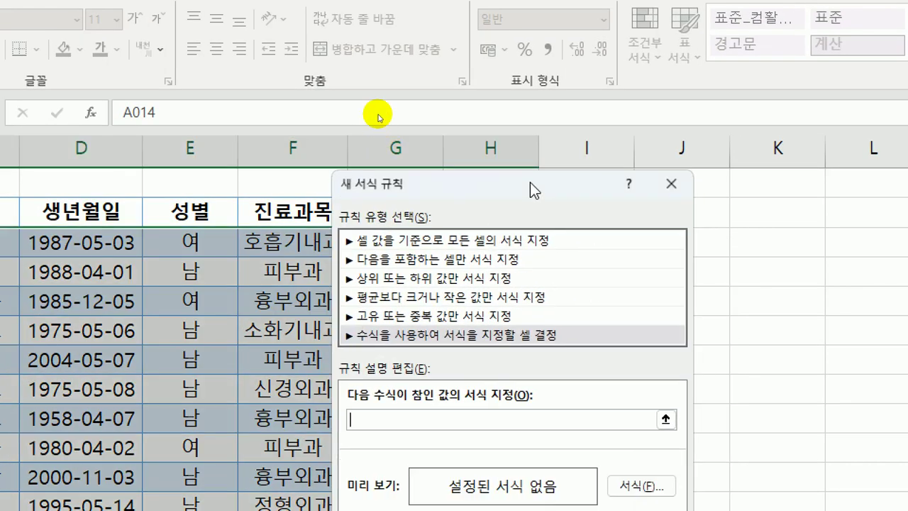
drag(530, 182, 510, 110)
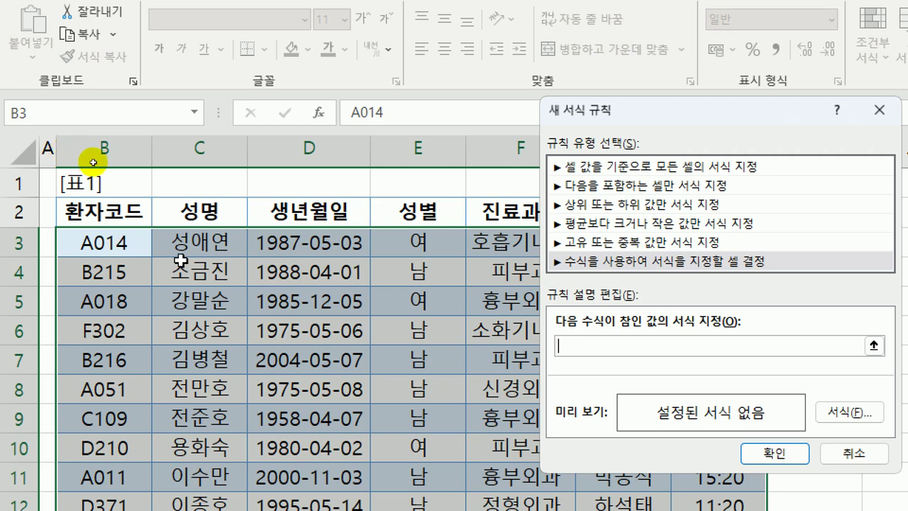
Begin the rule formula with an AND whose first condition tests that the patient code ends in 1: =and(right($B3,1)="1",
text(=and)
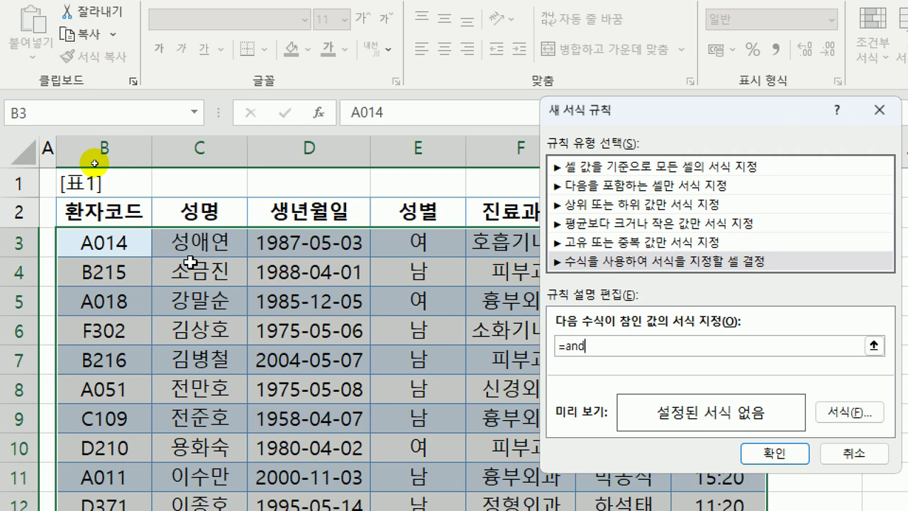
text(()
text(right()
click(113, 241)
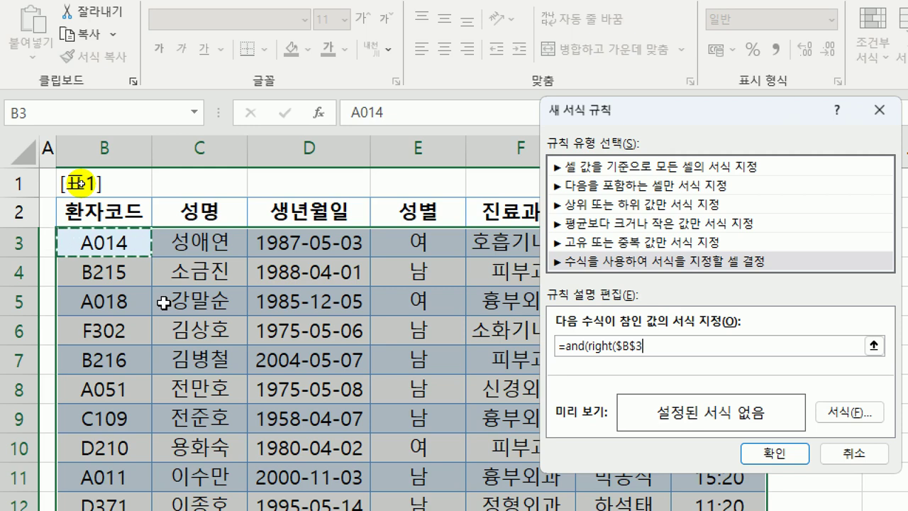
drag(612, 108, 544, 104)
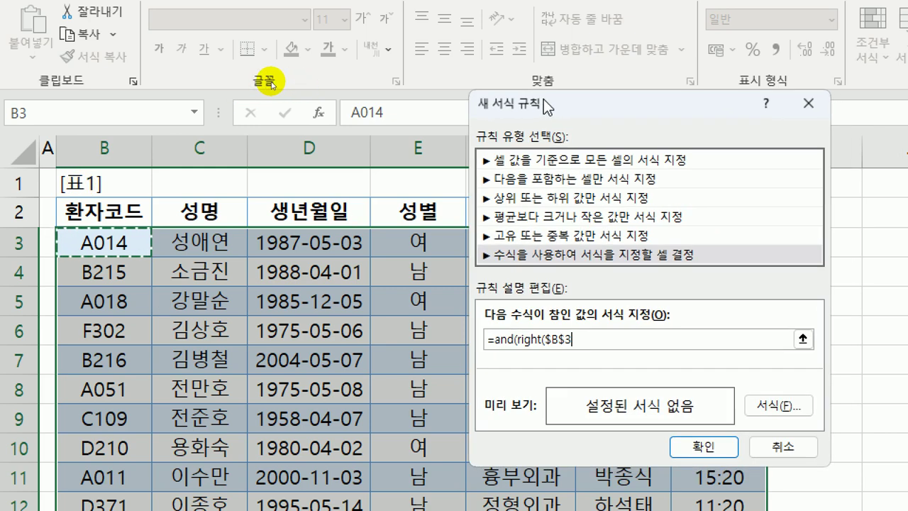
key(F4)
key(F4)
text(,)
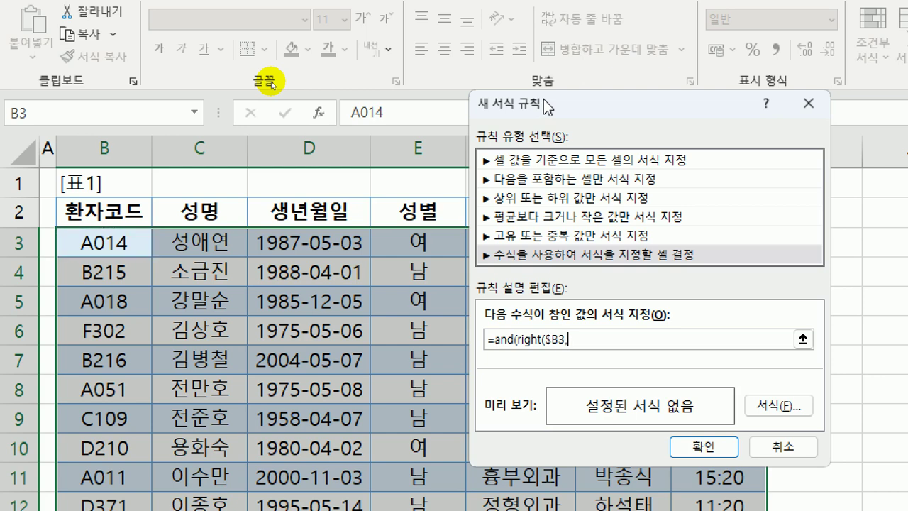
text(1)=)
text("1")
text(,)
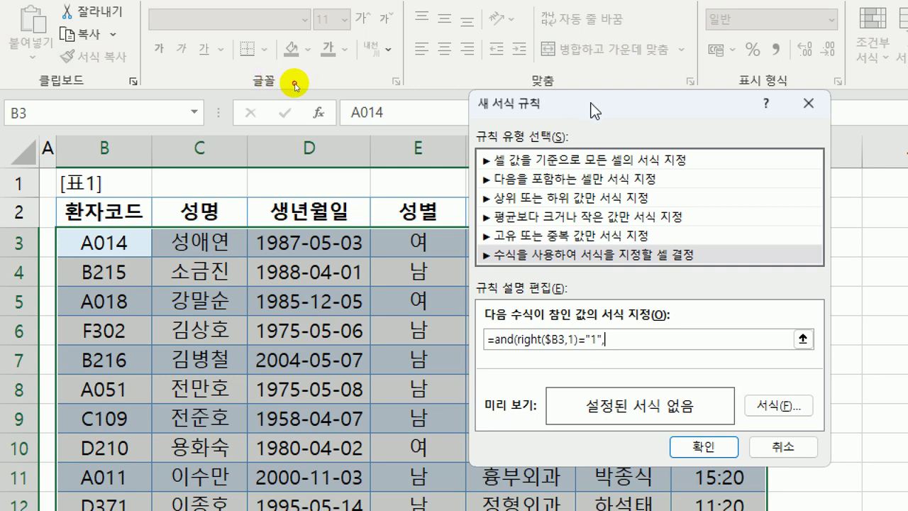
Complete the rule formula with a second condition that the 진료과목 text is four characters long: len($F3)=4)
drag(543, 99, 209, 96)
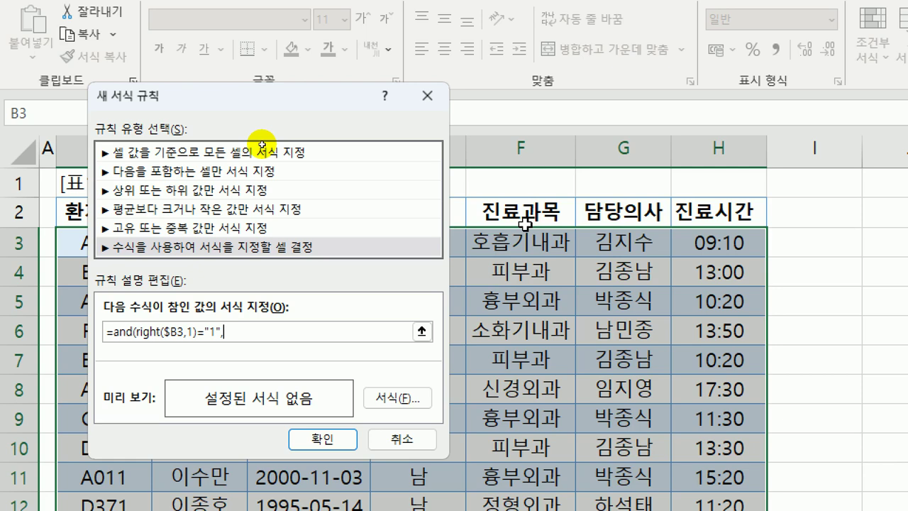
text(len)
text(()
click(520, 246)
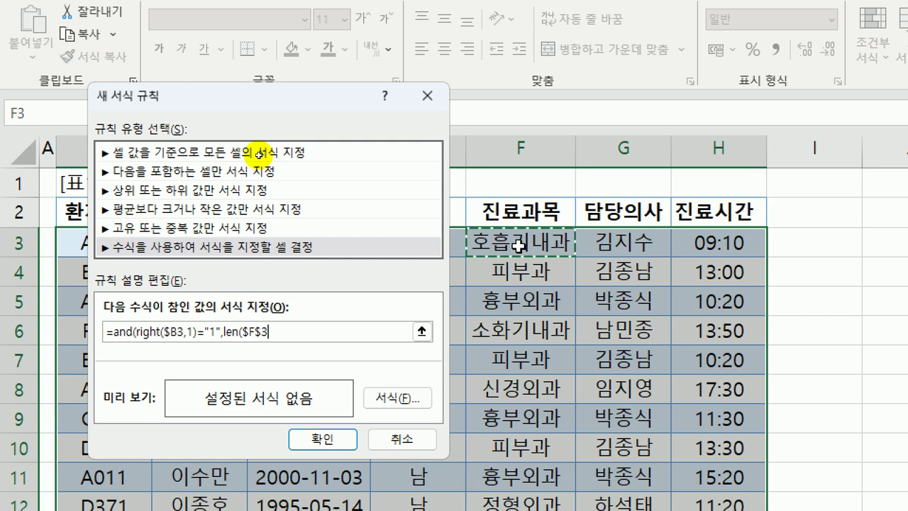
key(F4)
key(F4)
text())
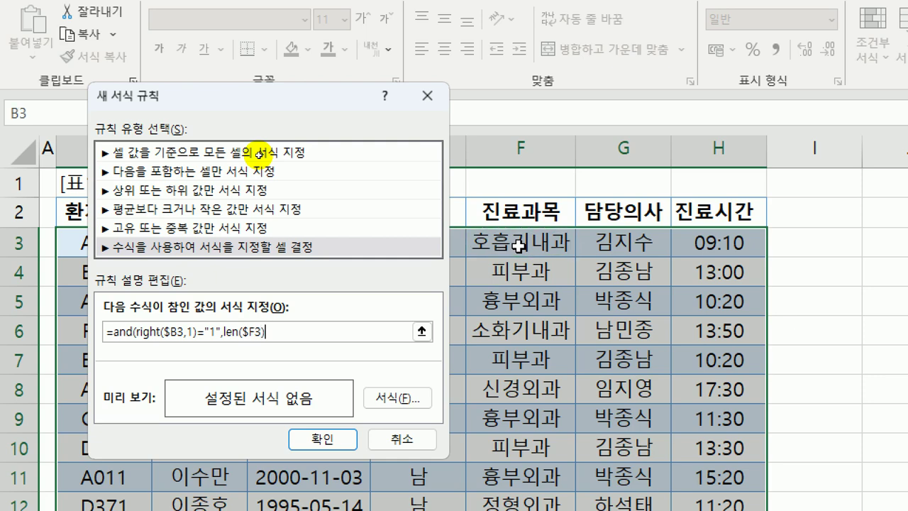
text(=4)
text())
Set the rule's font format to bold (굵게) with the standard light blue (연한 파랑) color and apply the rule
click(387, 386)
drag(737, 219, 197, 27)
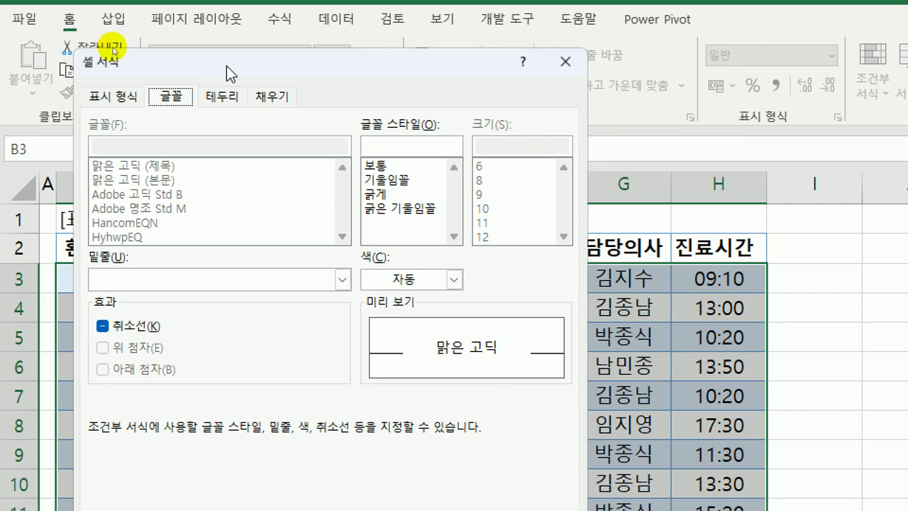
click(383, 194)
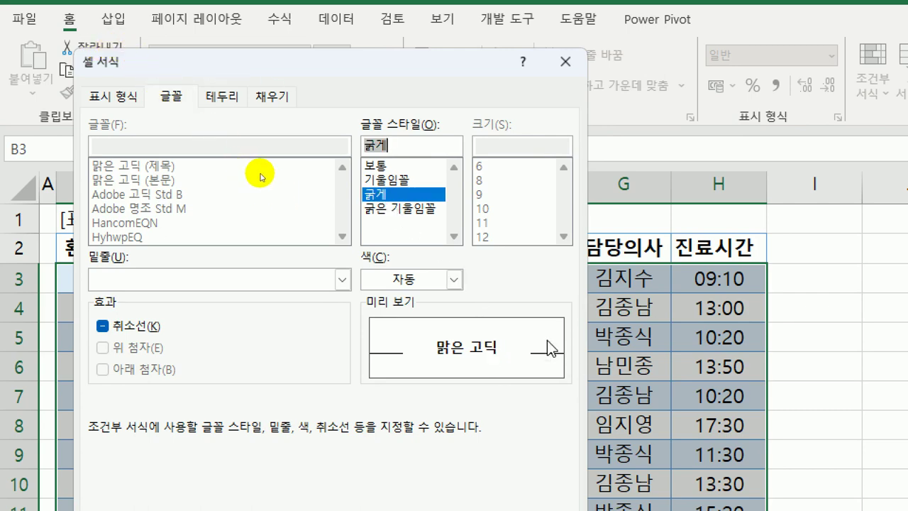
click(455, 279)
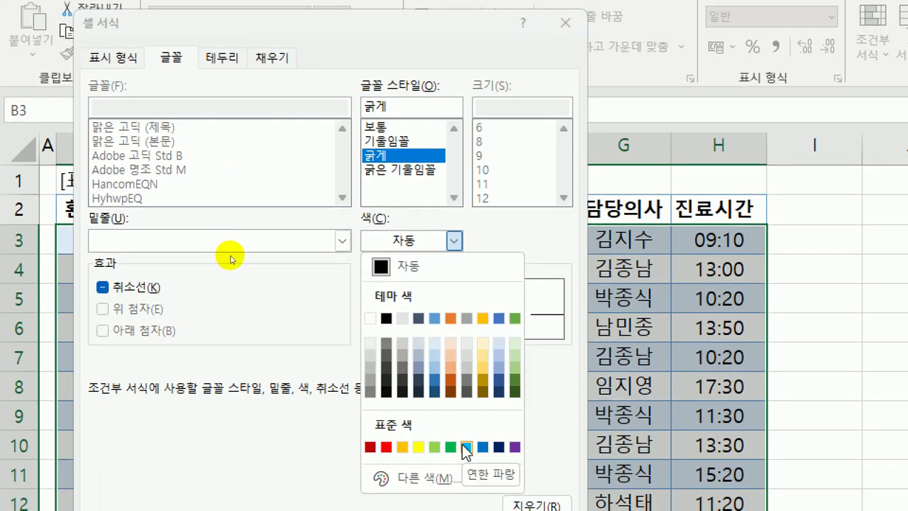
click(466, 447)
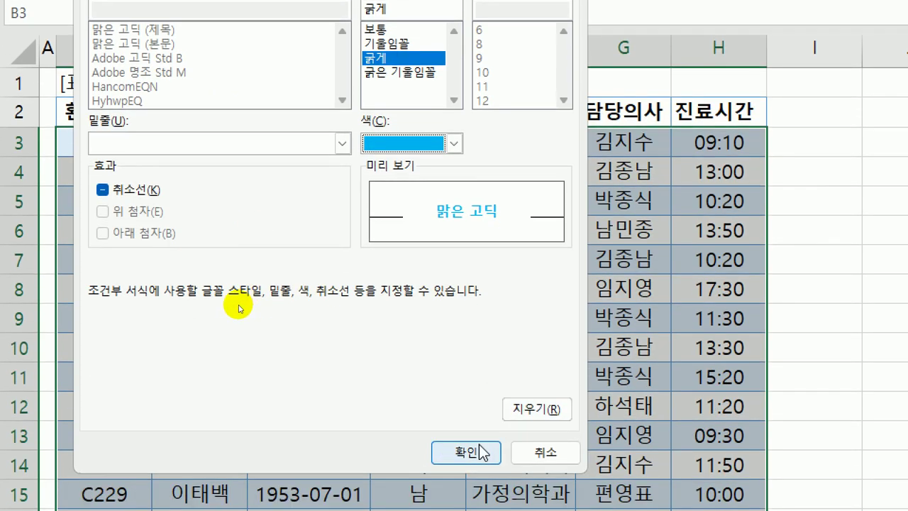
click(464, 395)
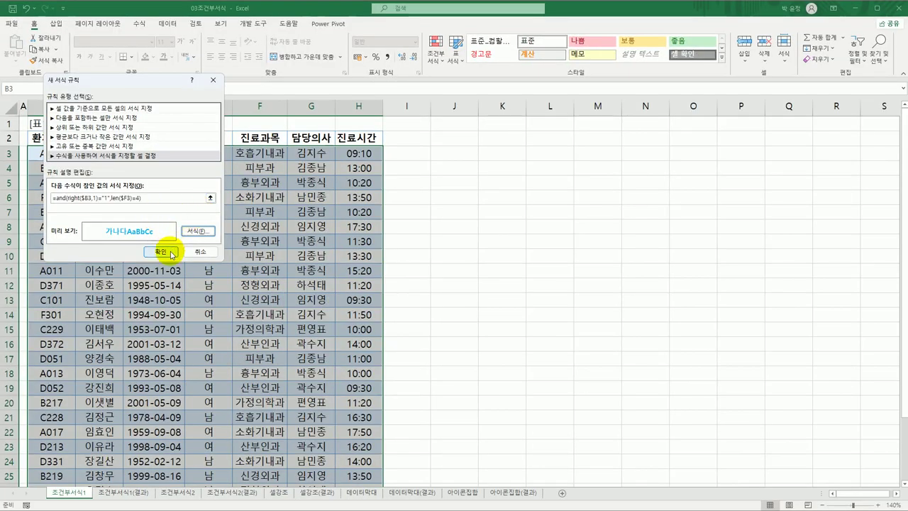
click(354, 340)
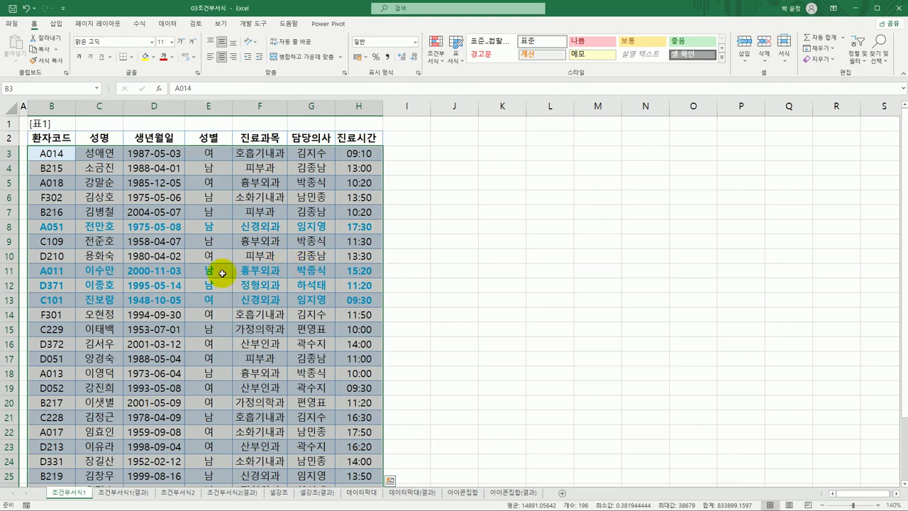
Check the 환자코드 and 진료과목 values of the formatted rows throughout the table, and view the 조건부서식1(결과) sheet
click(71, 233)
click(64, 270)
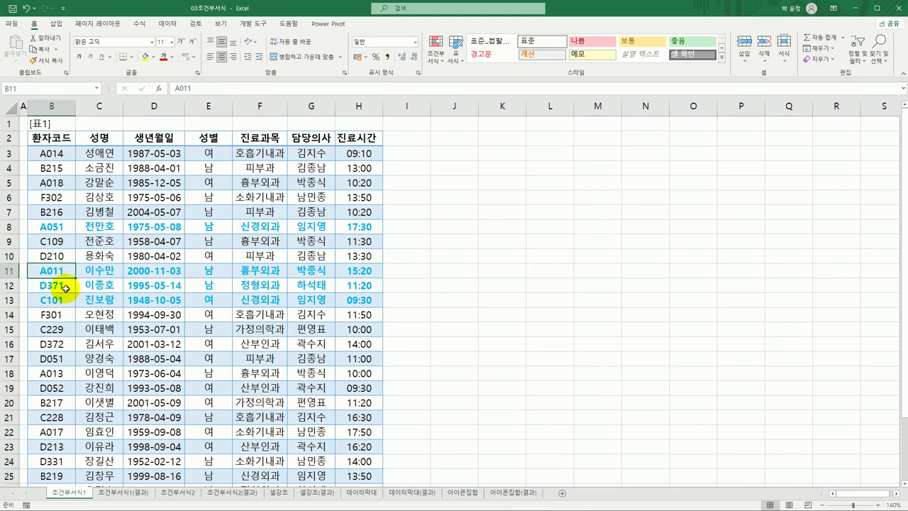
click(65, 287)
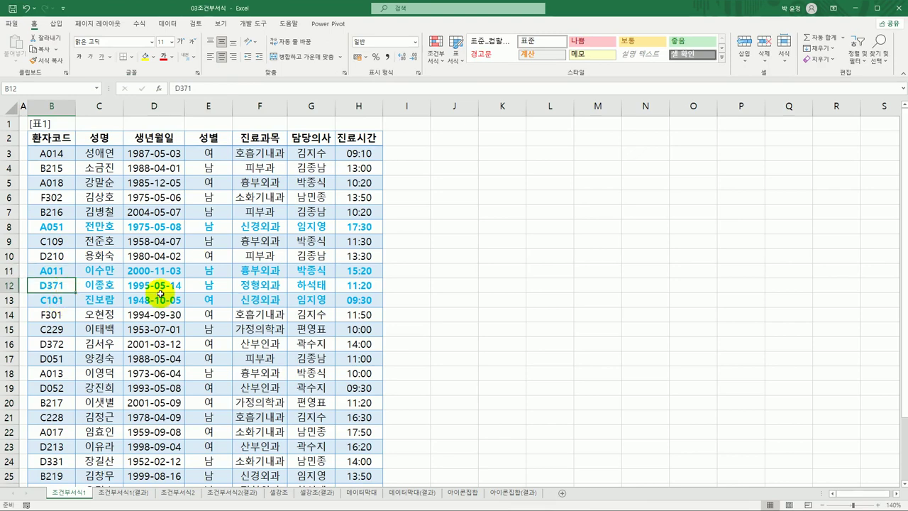
click(273, 231)
click(269, 270)
click(270, 285)
click(270, 297)
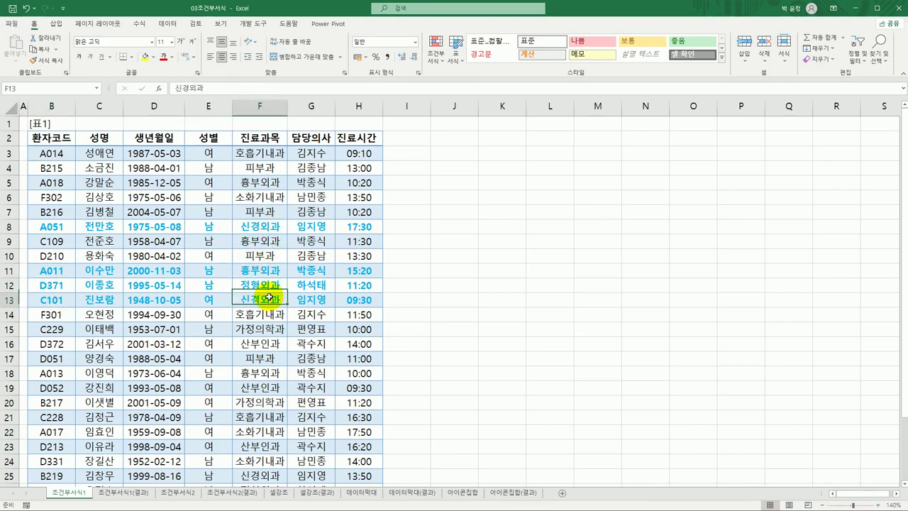
scroll(269, 298, down, 3)
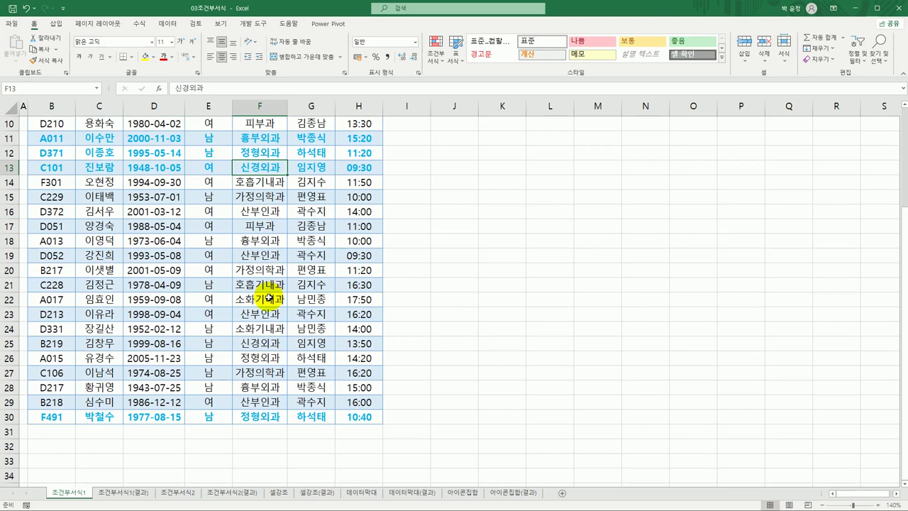
scroll(269, 298, up, 3)
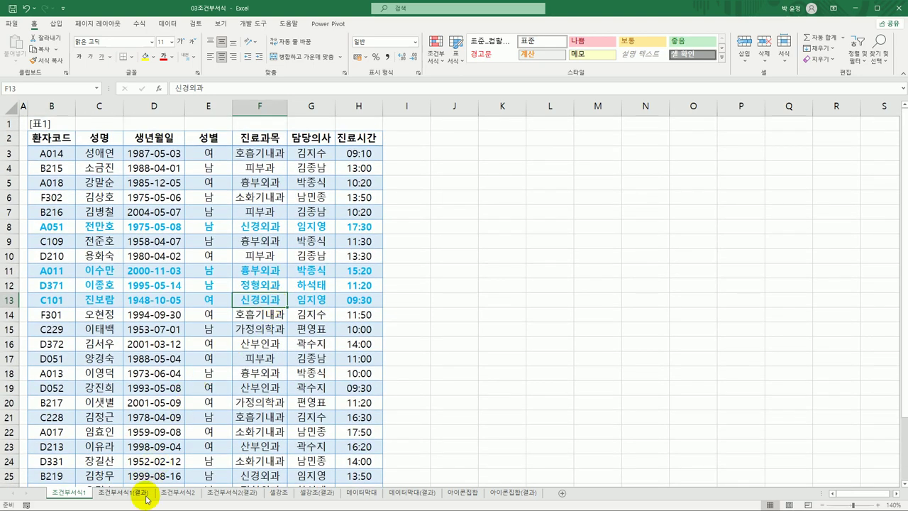
click(147, 492)
click(78, 492)
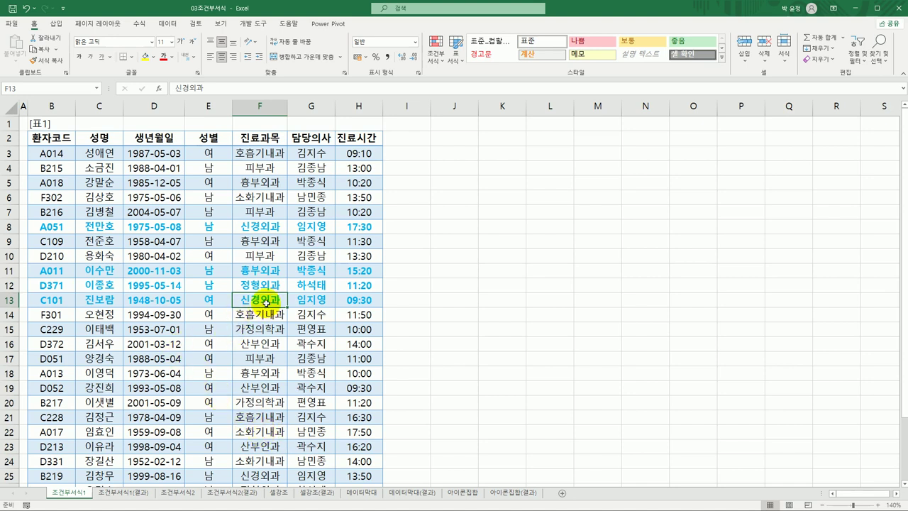
drag(53, 154, 362, 459)
scroll(355, 376, up, 2)
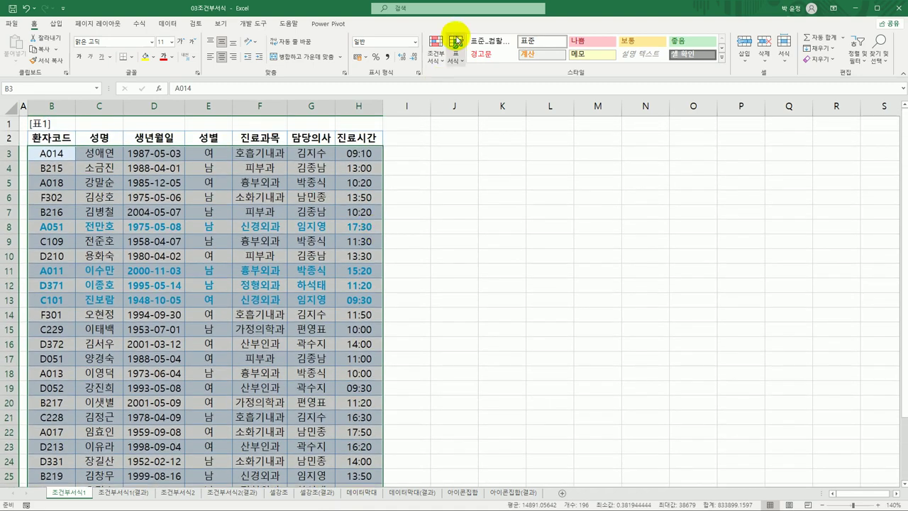
click(439, 63)
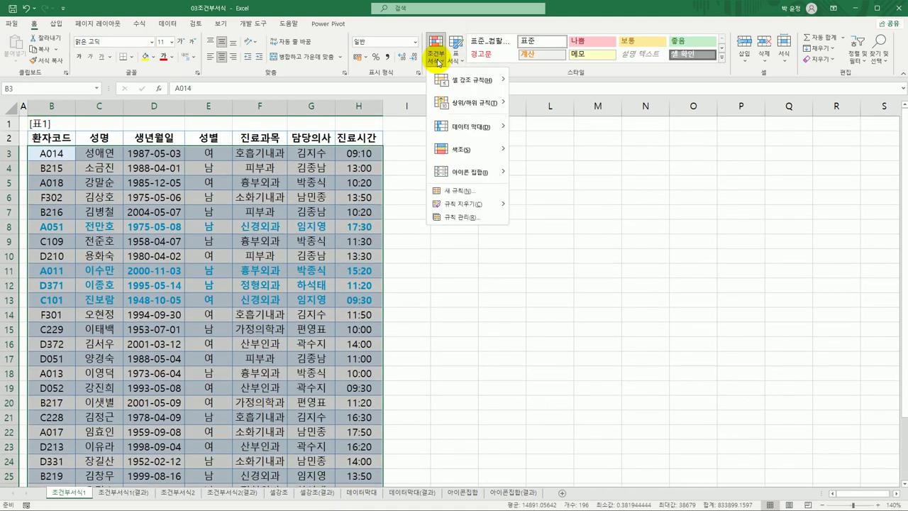
click(449, 190)
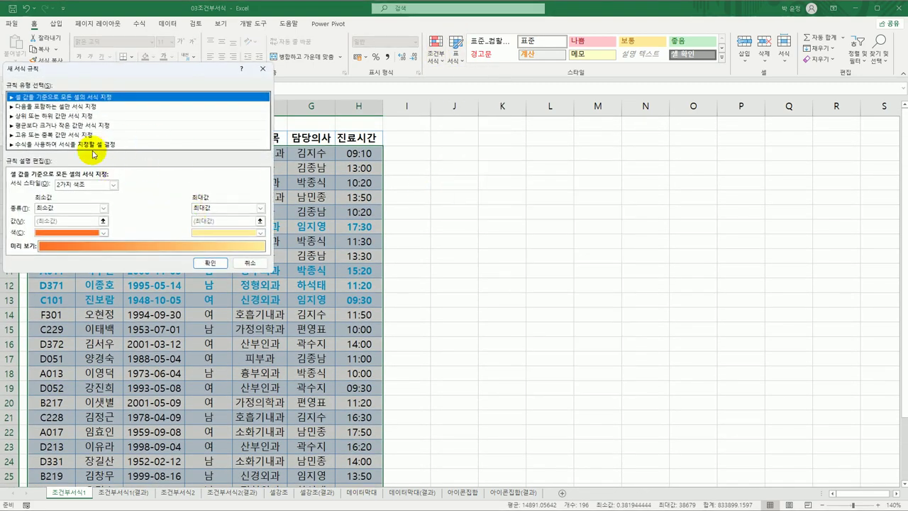
click(248, 263)
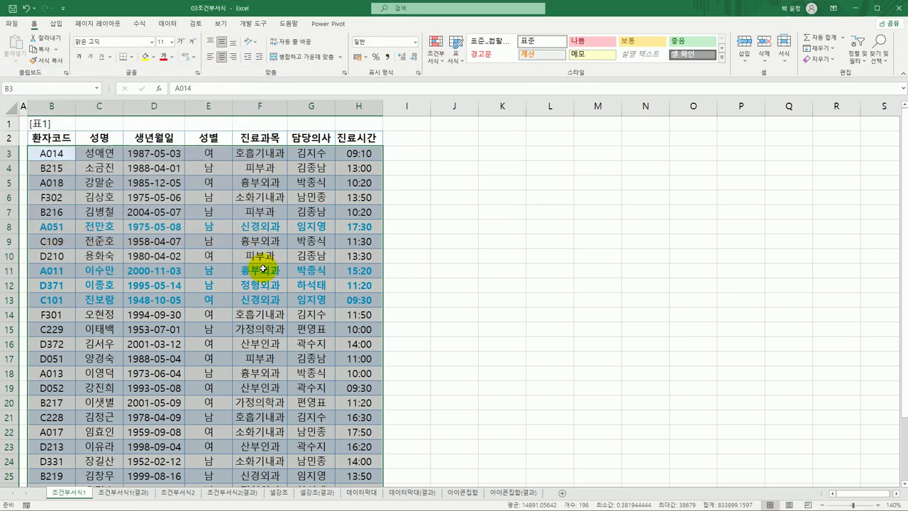
Inspect the existing AND formula rule of the selected patient rows in the conditional formatting rules manager, then close it without changes
click(434, 56)
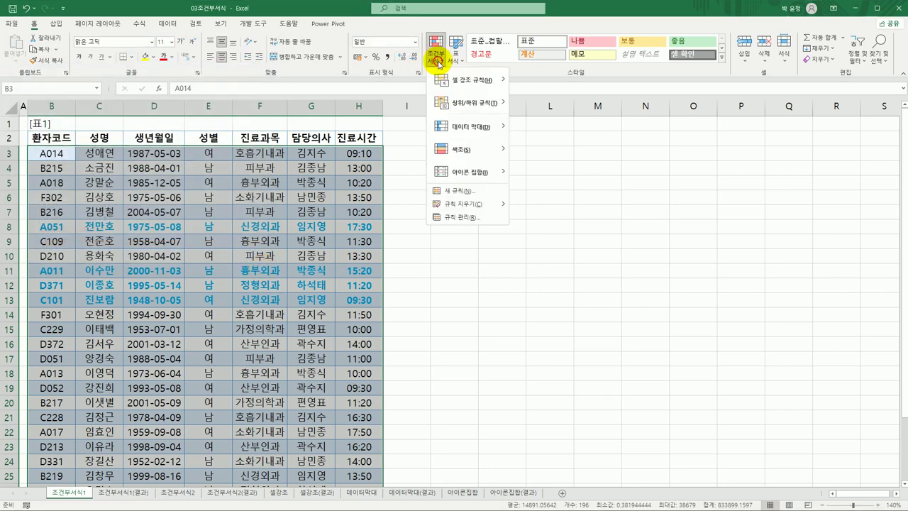
click(466, 217)
drag(203, 104, 576, 133)
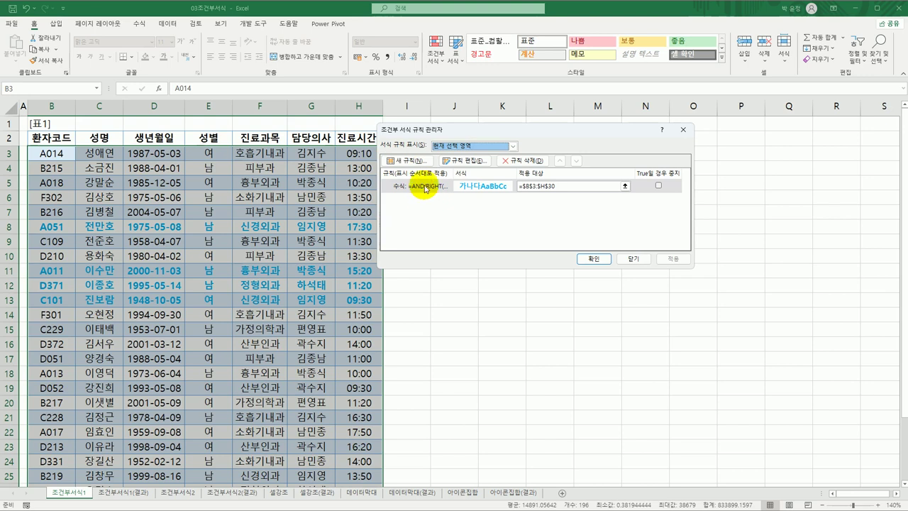
click(425, 187)
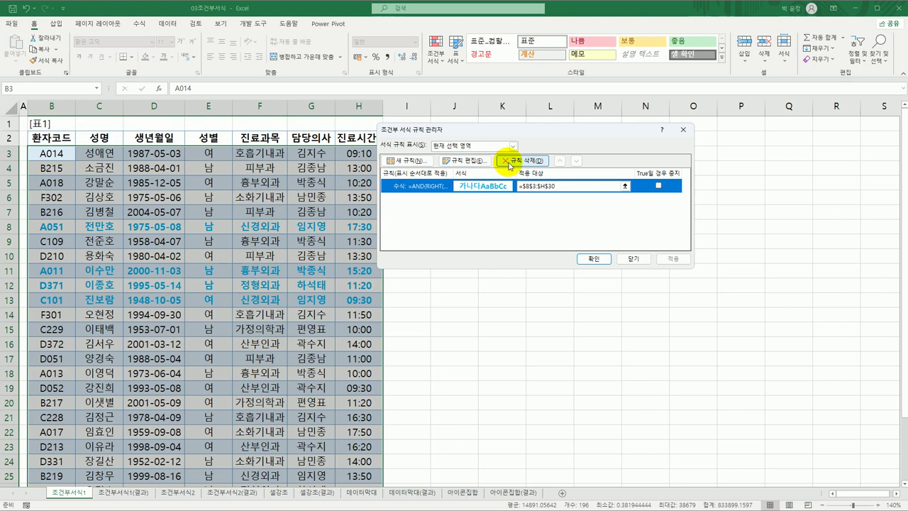
click(631, 258)
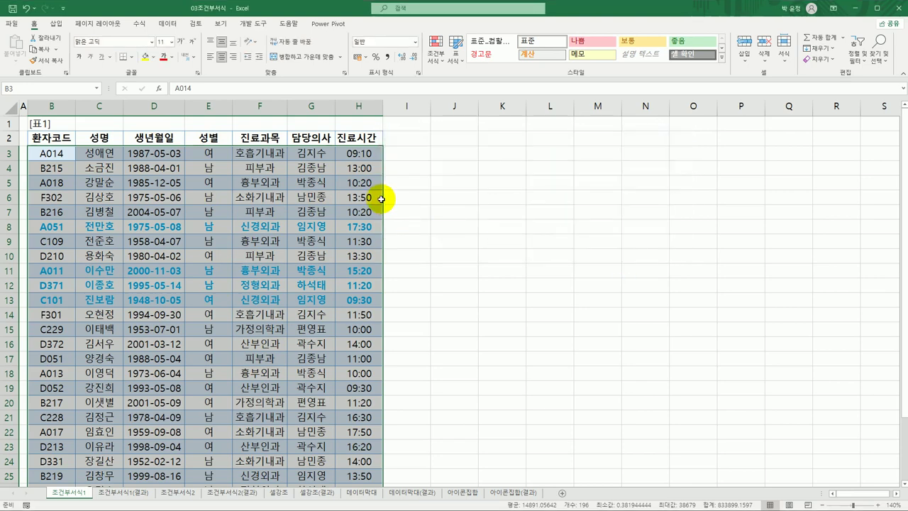
click(434, 62)
mouse_move(463, 204)
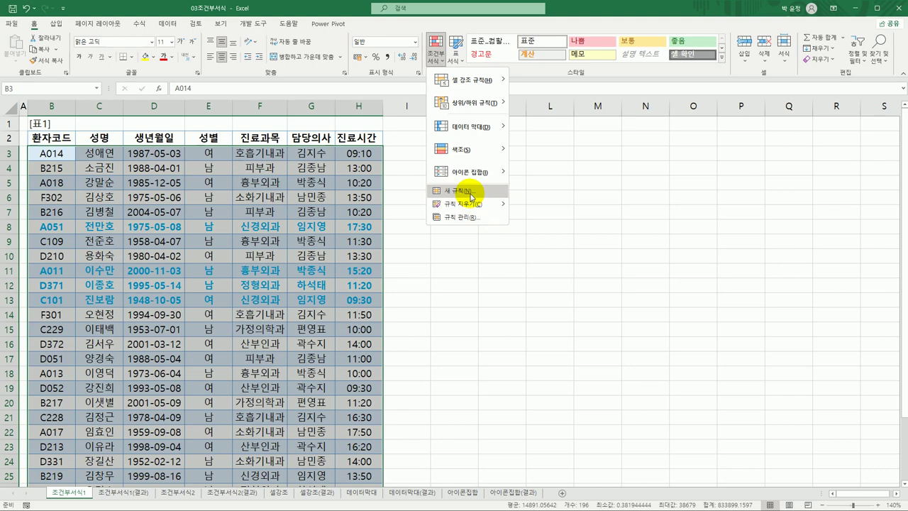
click(470, 273)
click(268, 346)
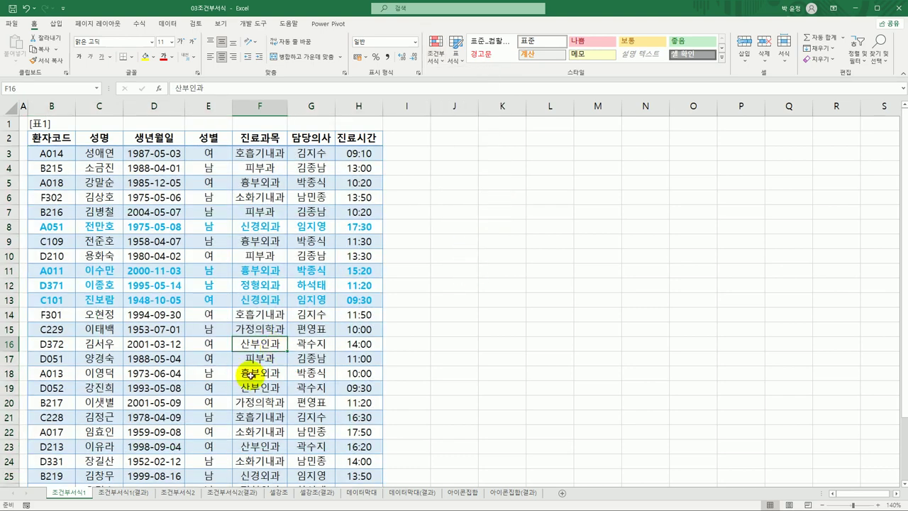
On the 조건부서식2 sheet, select the order data A3:H24 without its headers and start a new formula-based conditional formatting rule
click(176, 492)
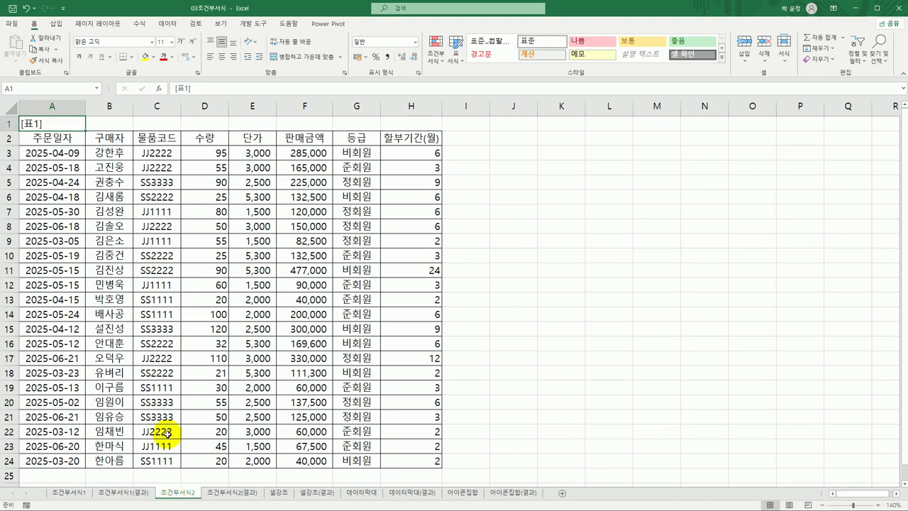
click(65, 156)
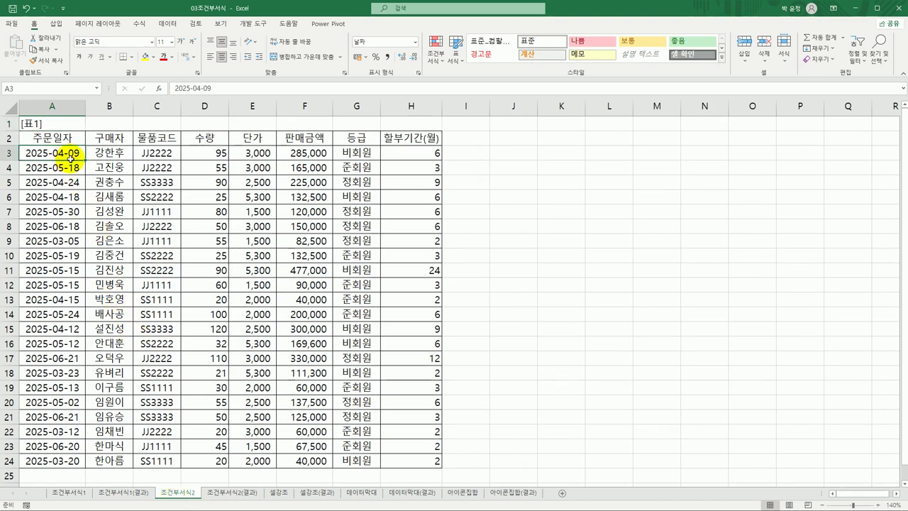
drag(67, 137, 387, 140)
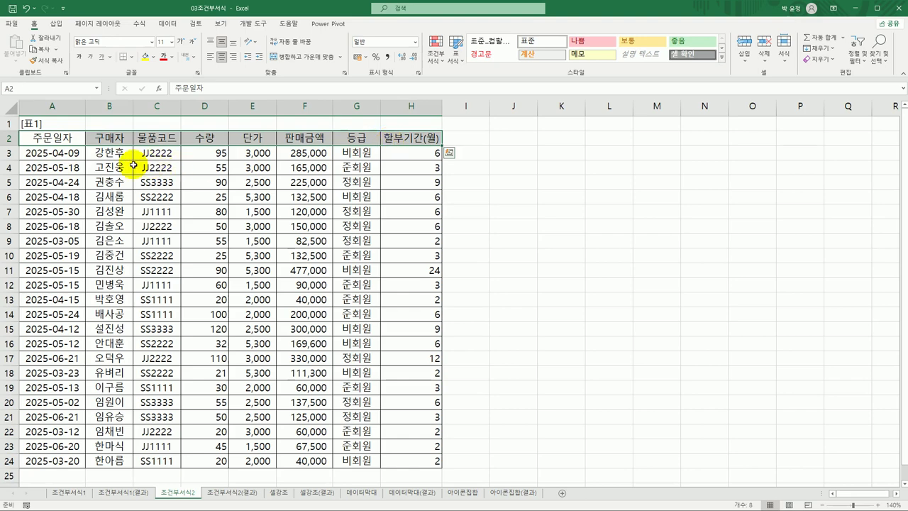
drag(67, 137, 405, 466)
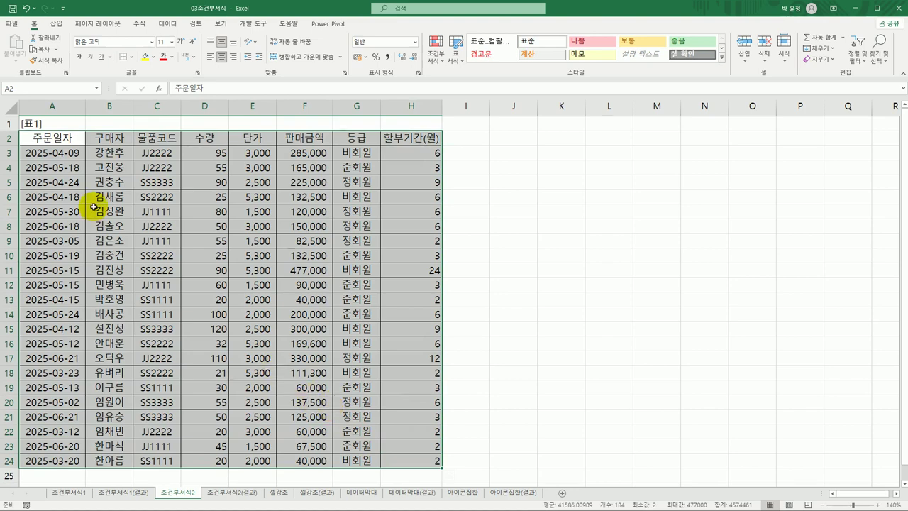
drag(60, 150, 424, 457)
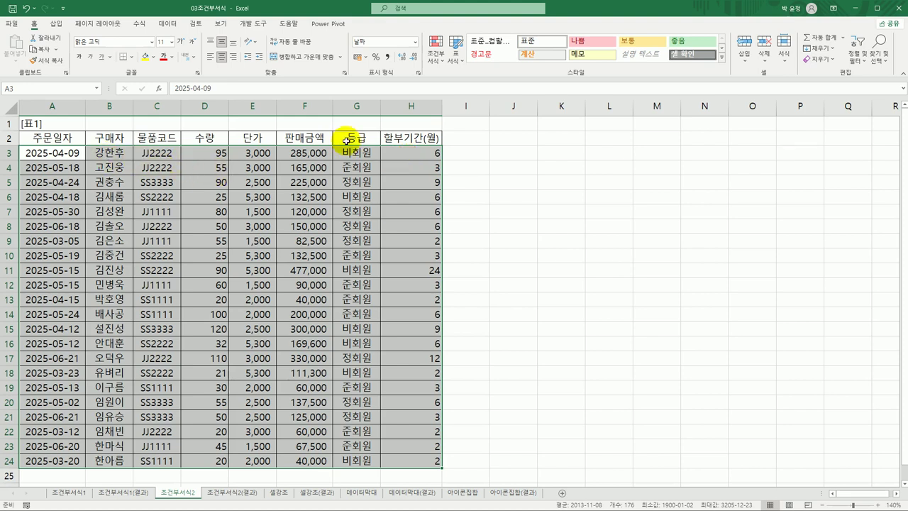
click(437, 47)
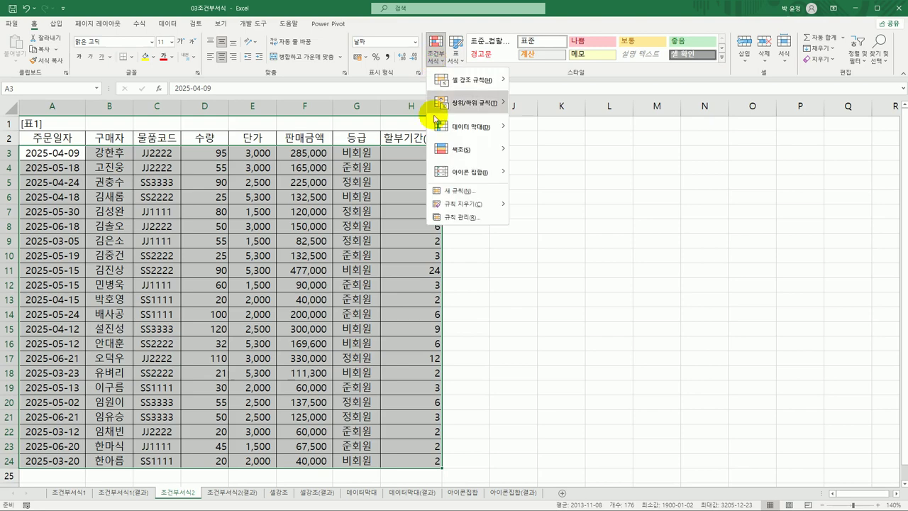
click(441, 195)
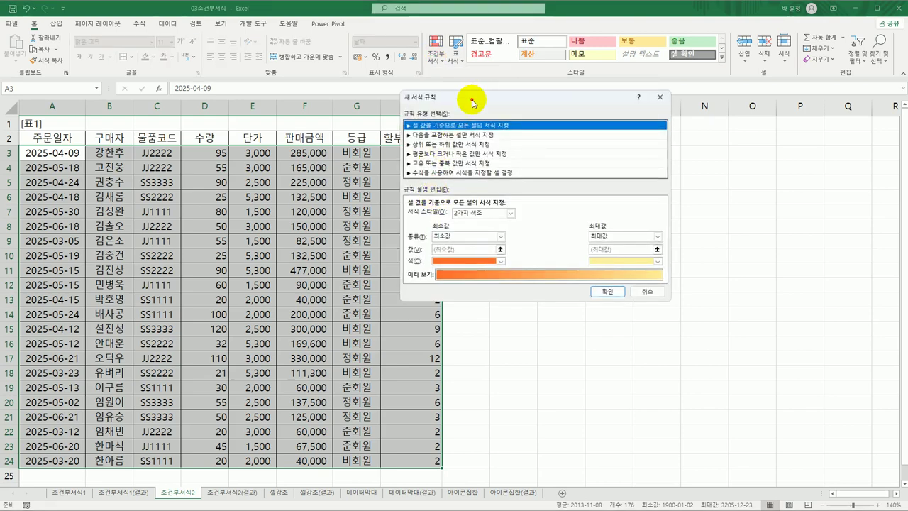
drag(477, 106, 330, 107)
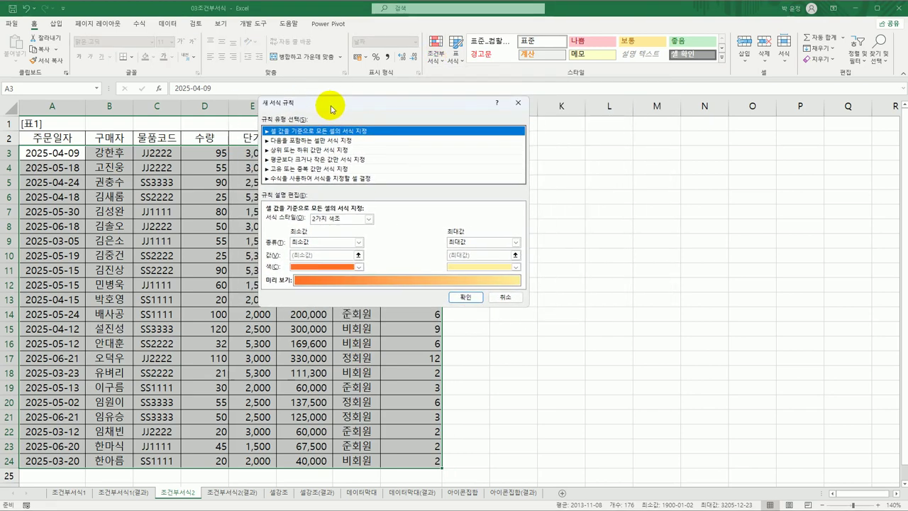
click(310, 180)
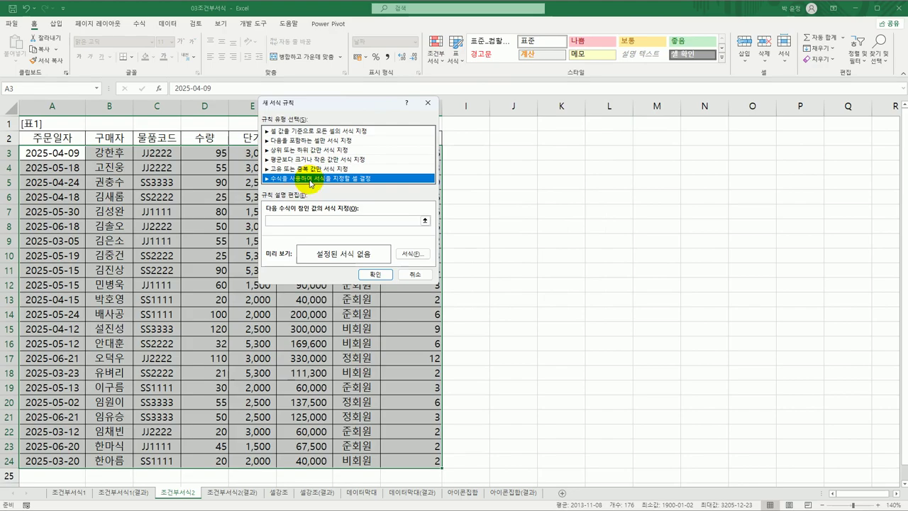
Begin the rule formula with an AND whose first condition tests that the 주문일자 month is May: =AND(MONTH($A3)=5,
click(294, 222)
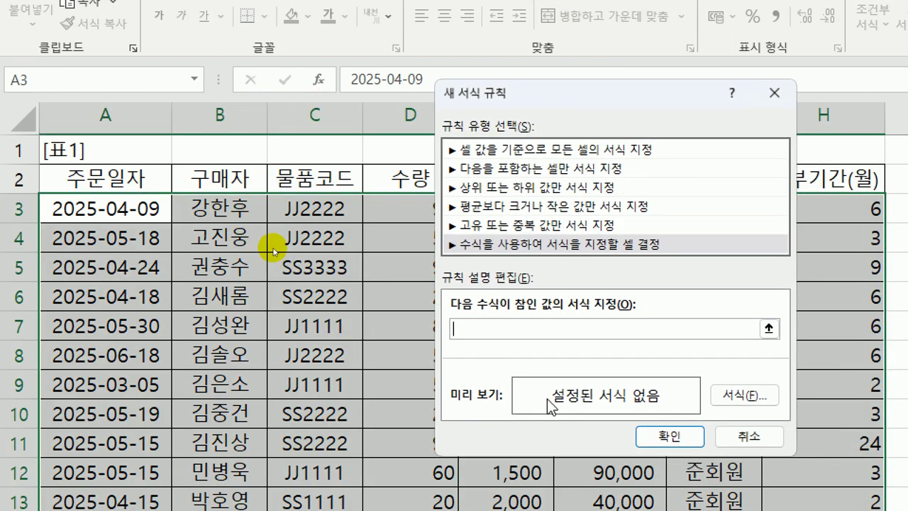
text(=AND(MONTH()
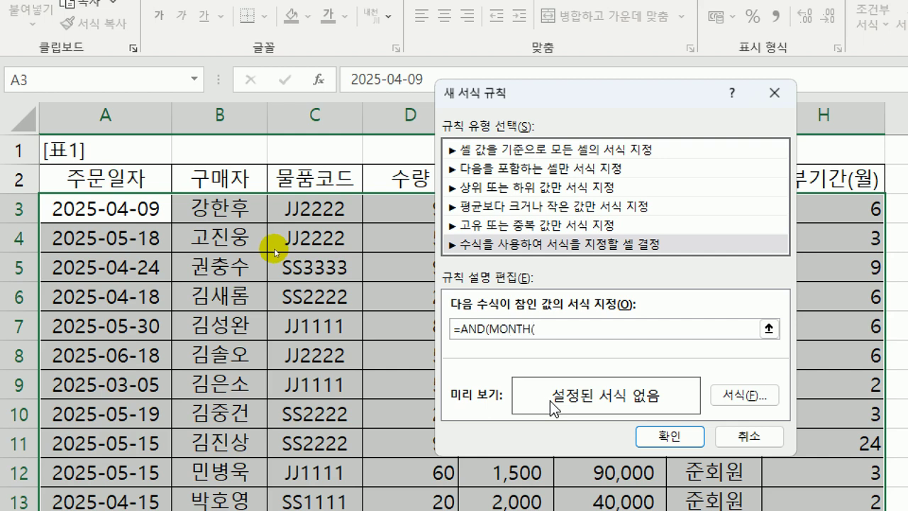
click(91, 199)
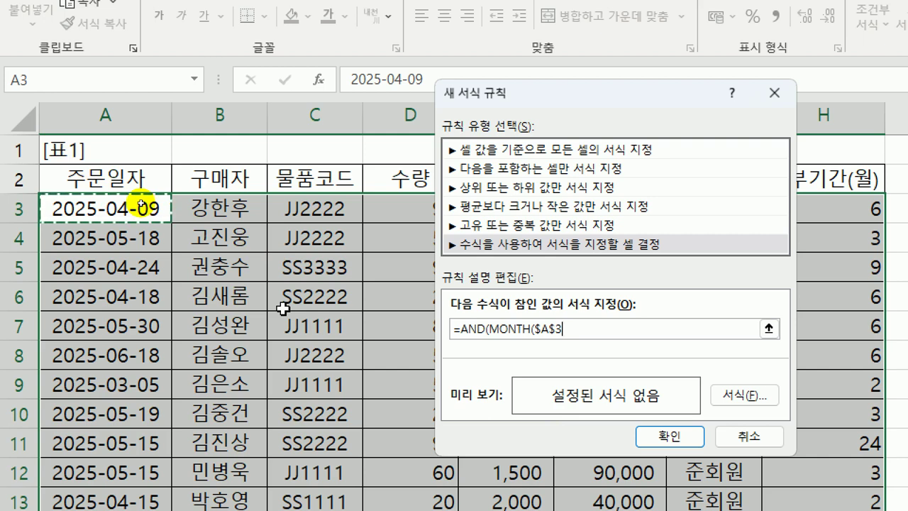
key(F4)
key(F4)
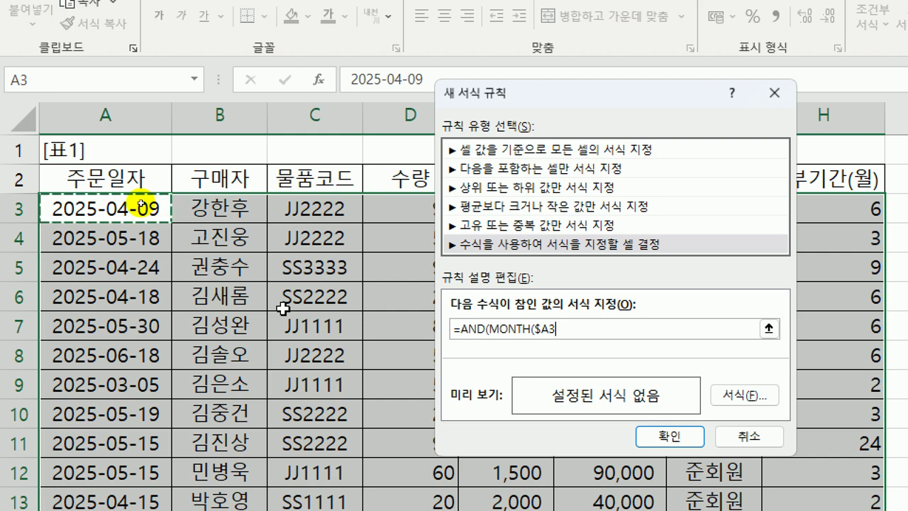
text())
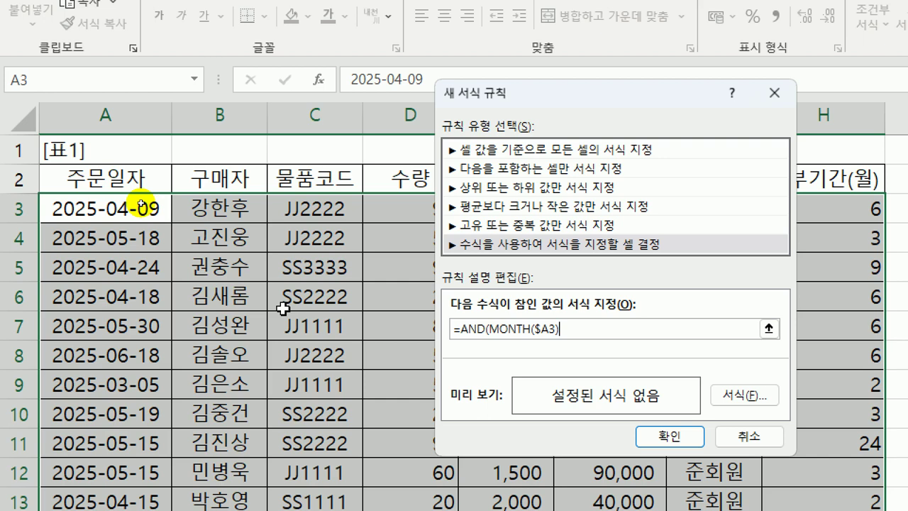
text(=5,)
Add a second condition to the formula requiring the 할부기간(월) value to be at least 6: $H3>=6
drag(652, 100, 481, 108)
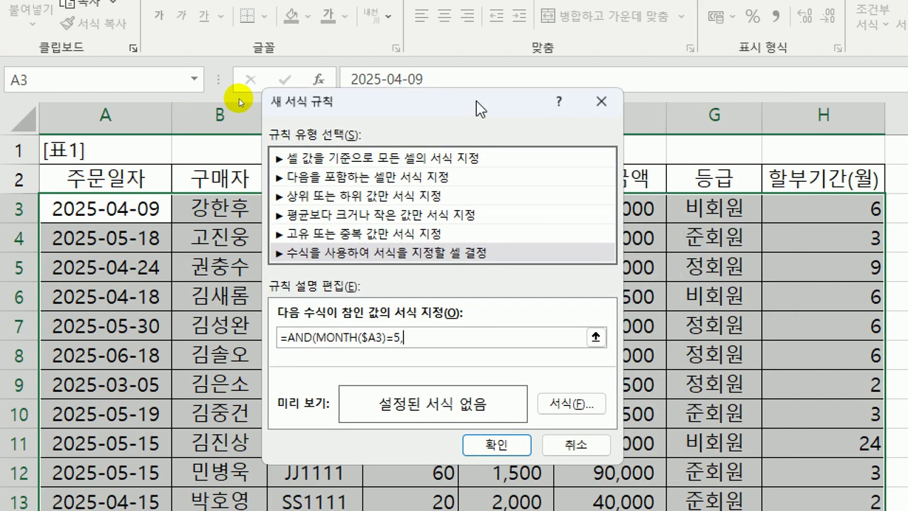
click(832, 207)
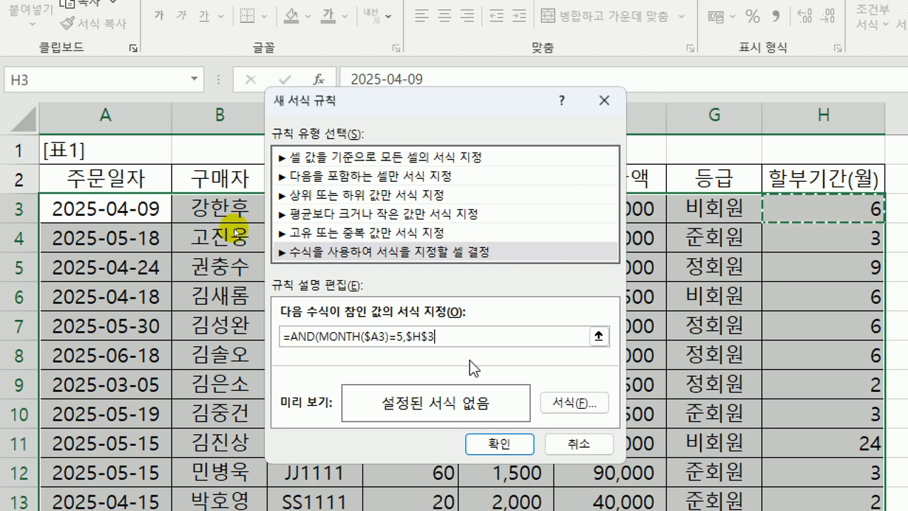
key(F4)
key(F4)
text(>=6)
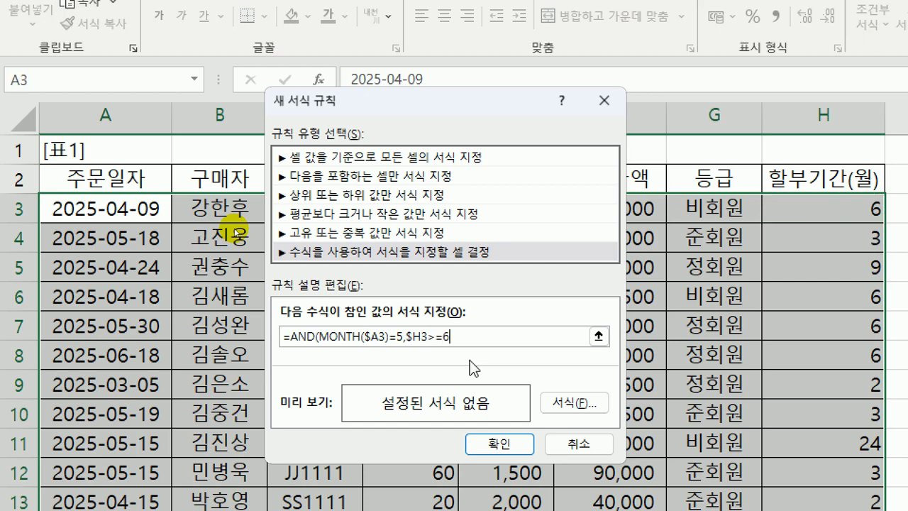
Complete the formula with a third condition limiting the 할부기간(월) value to at most 12: ,$H3<=12)
text(,)
click(803, 213)
key(F4)
key(F4)
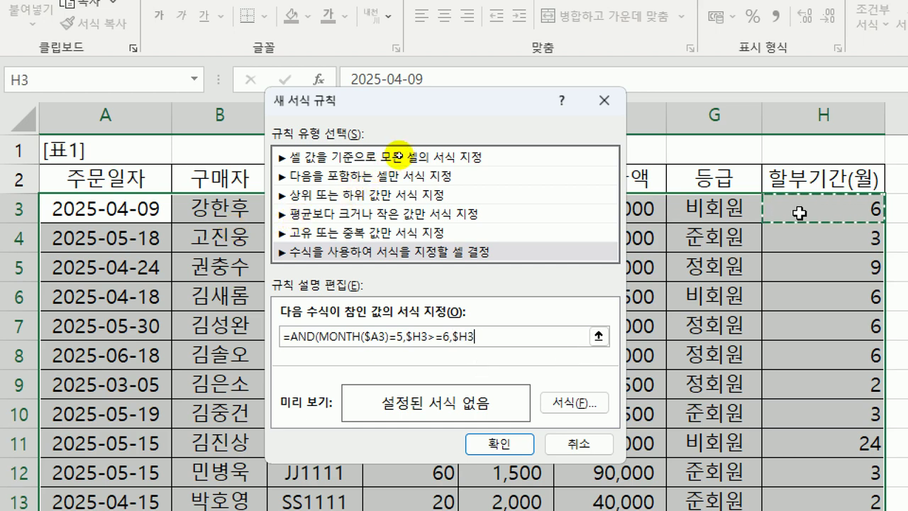
text(<=)
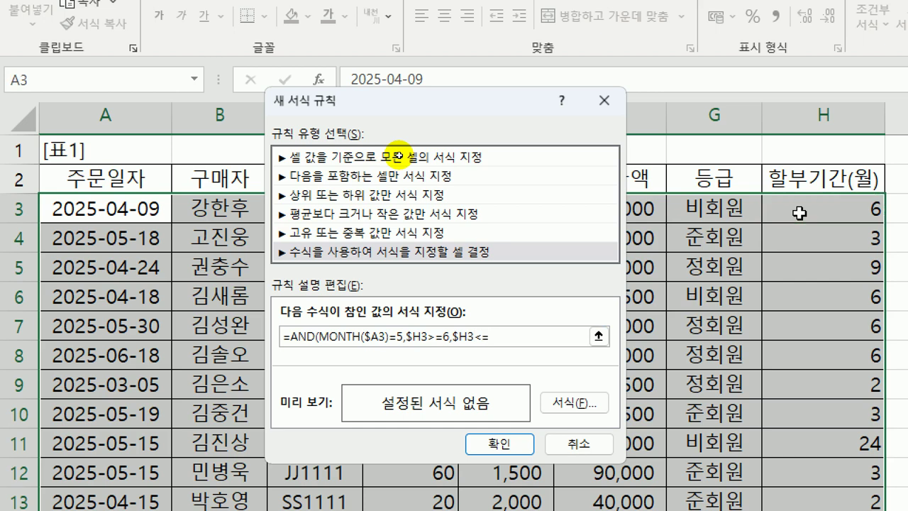
text(12))
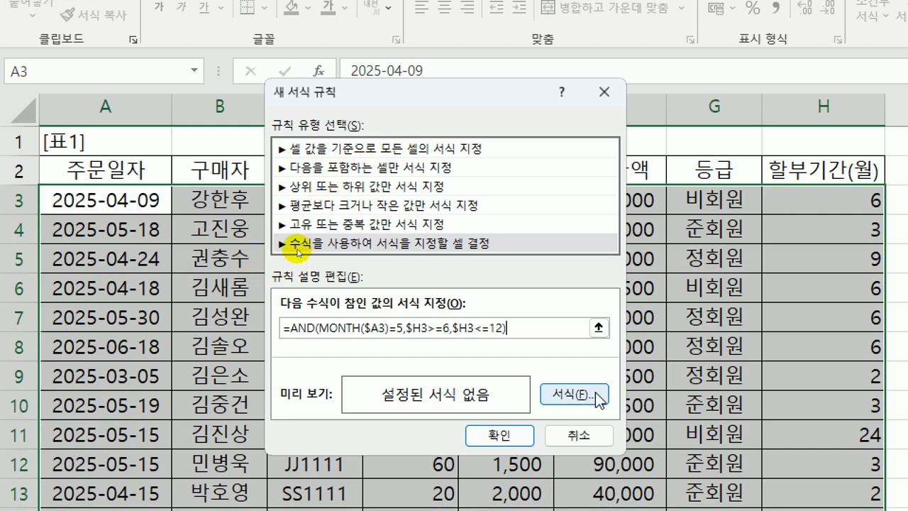
Set the rule's font format to 굵은 기울임꼴 in the standard color 녹색 and apply the rule to the order table
click(596, 398)
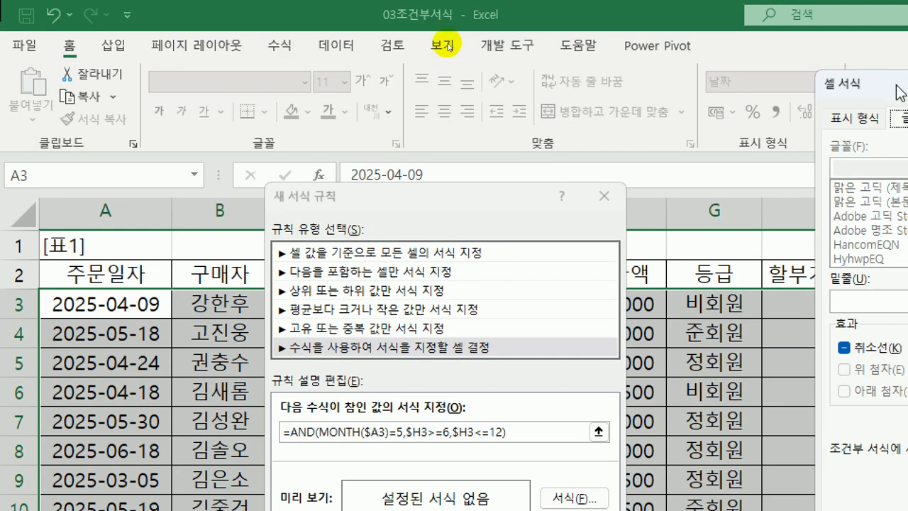
drag(899, 92, 254, 32)
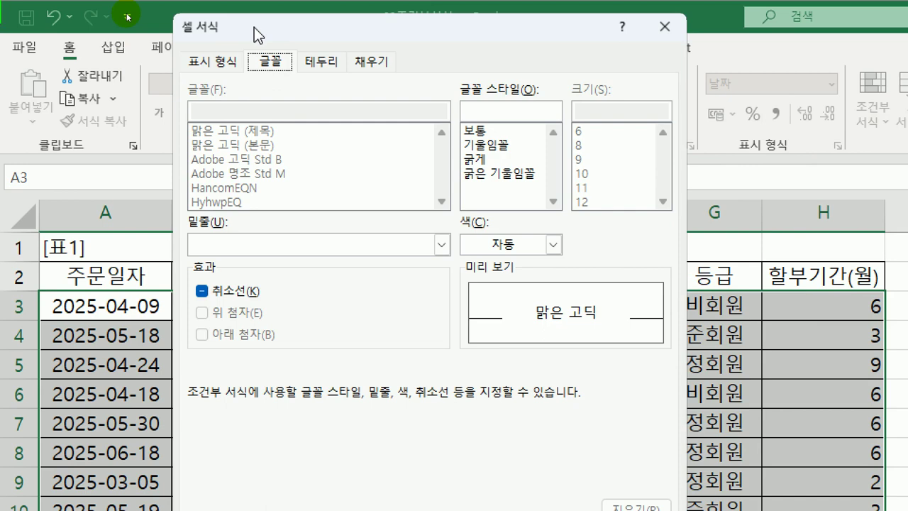
click(498, 176)
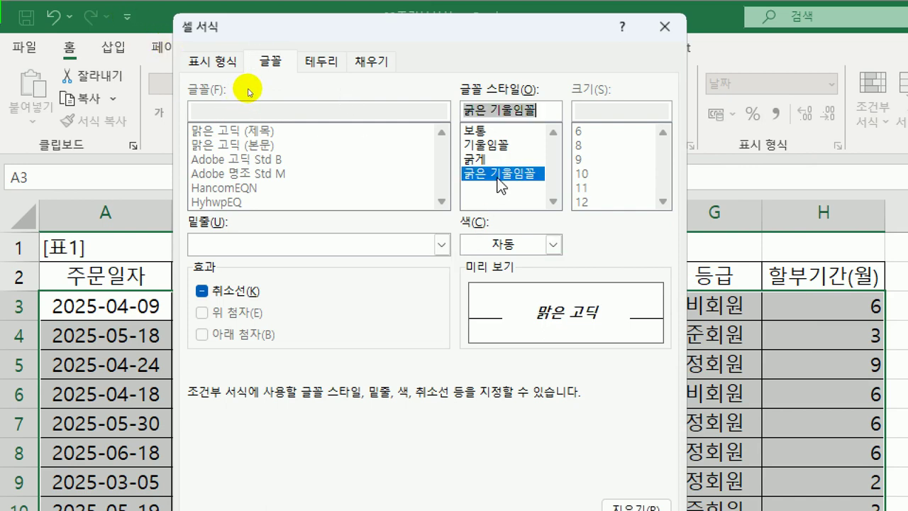
click(553, 245)
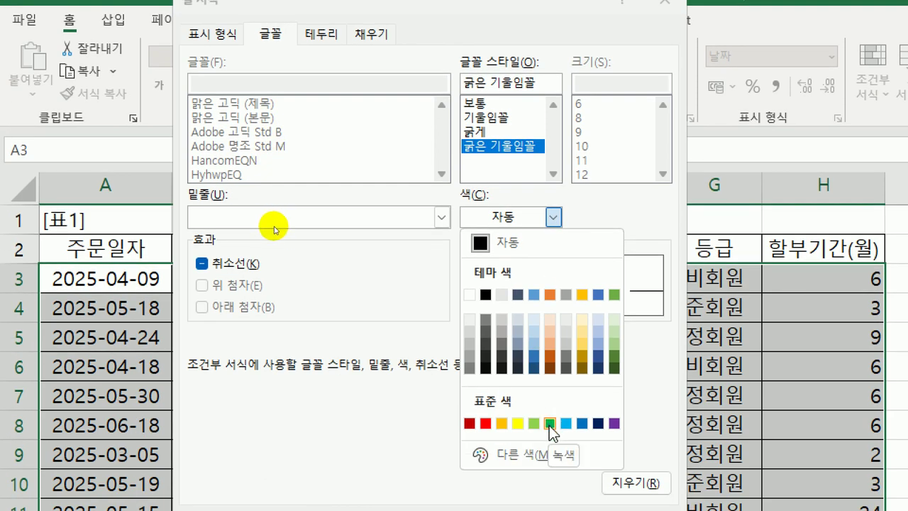
click(550, 423)
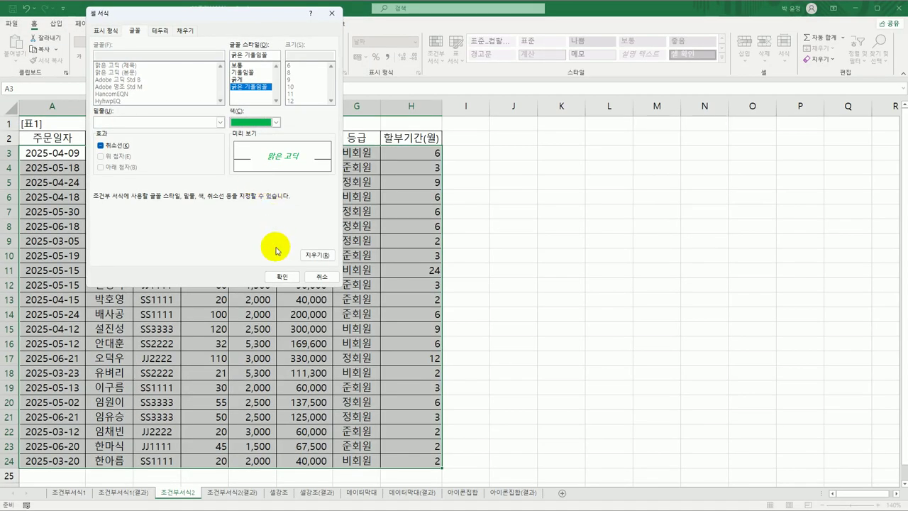
click(281, 275)
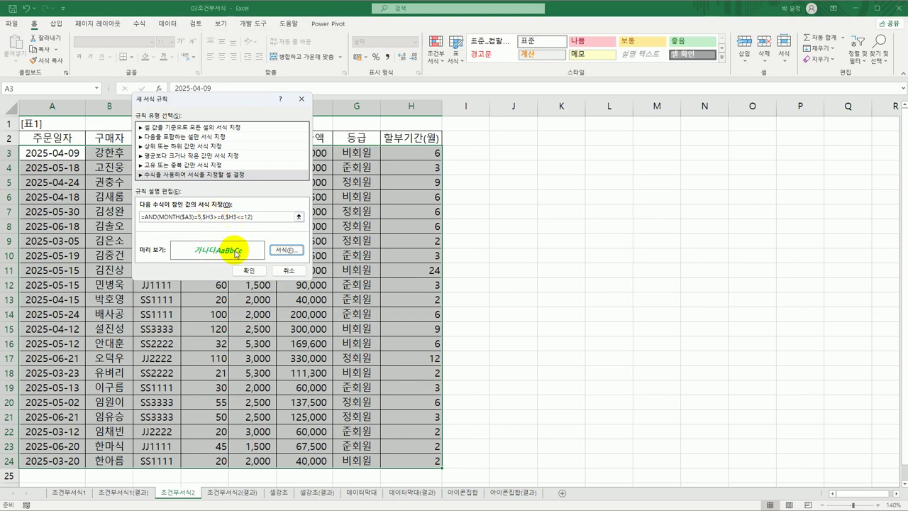
click(250, 271)
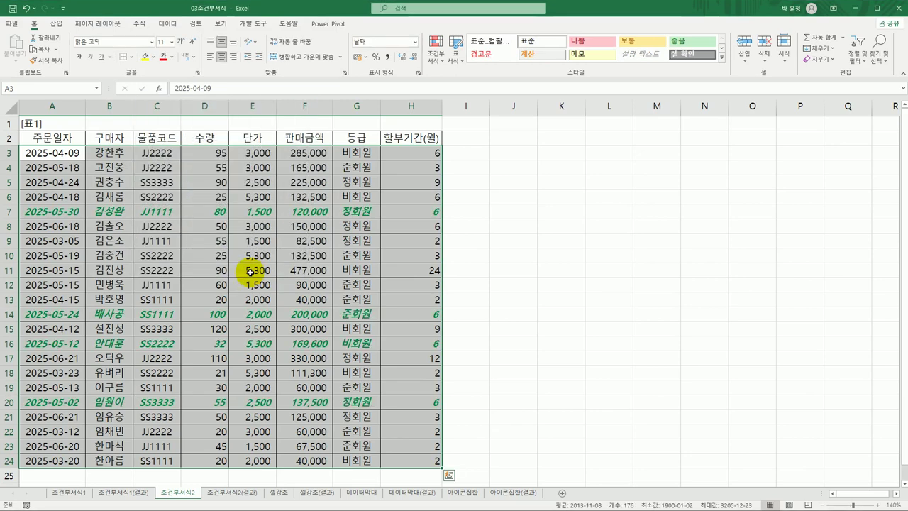
Check the 주문일자 and 할부기간(월) values of the formatted rows and compare the table with the 조건부서식2(결과) sheet
click(64, 212)
click(61, 312)
click(61, 343)
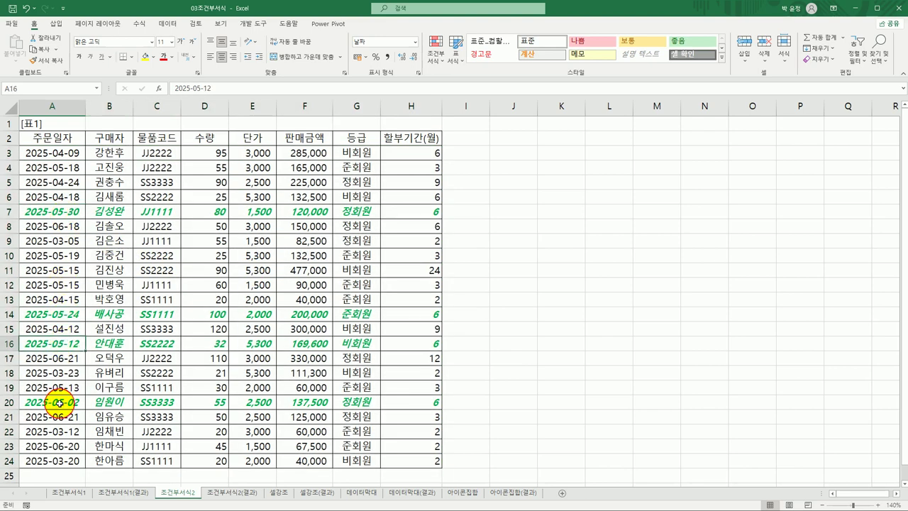
click(58, 402)
click(419, 210)
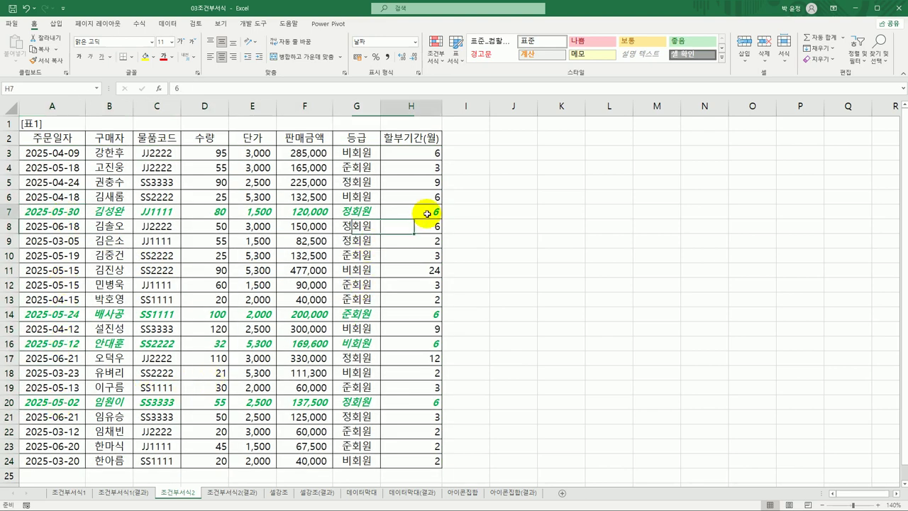
click(421, 310)
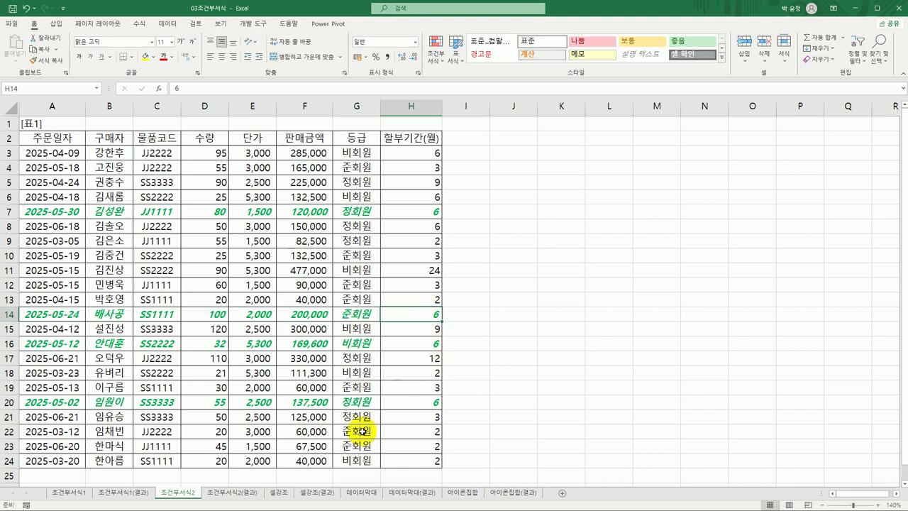
click(234, 493)
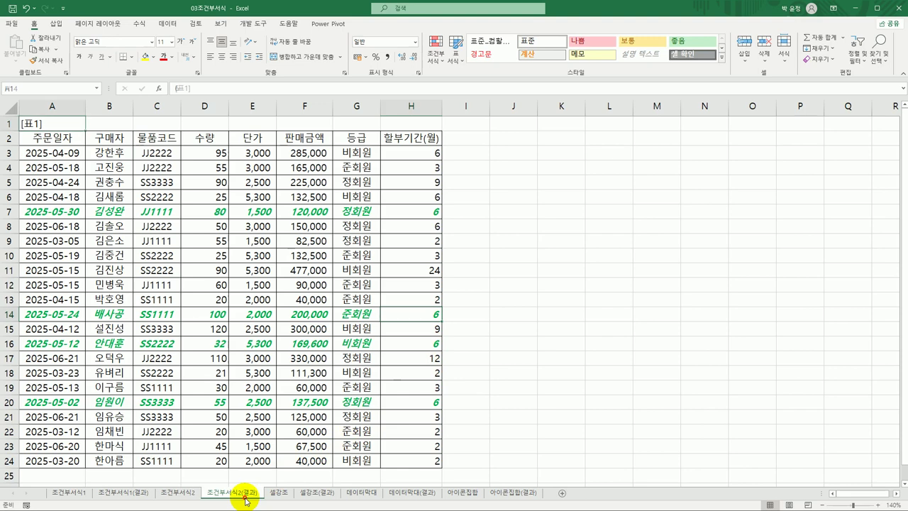
click(181, 492)
click(223, 493)
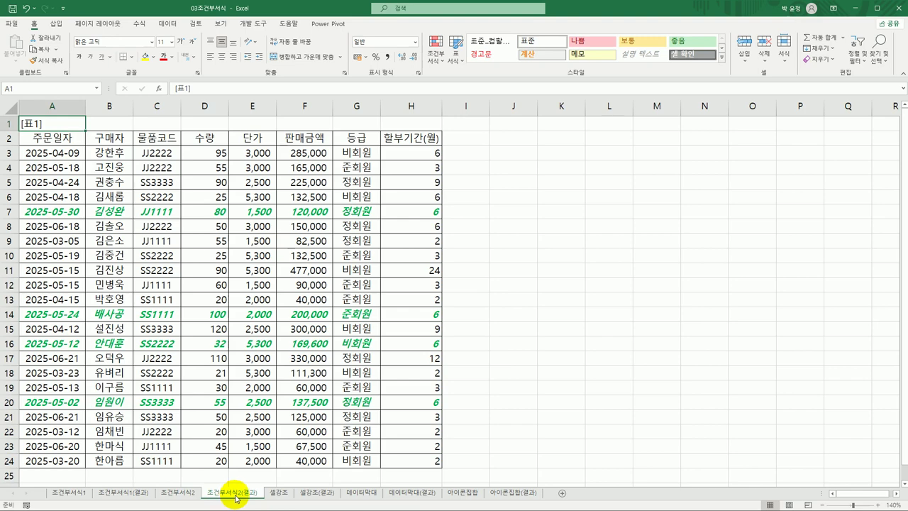
On the 셀강조 sheet, highlight duplicate 물품코드 values in C3:C24 with 진한 녹색 텍스트가 있는 녹색 채우기
click(284, 492)
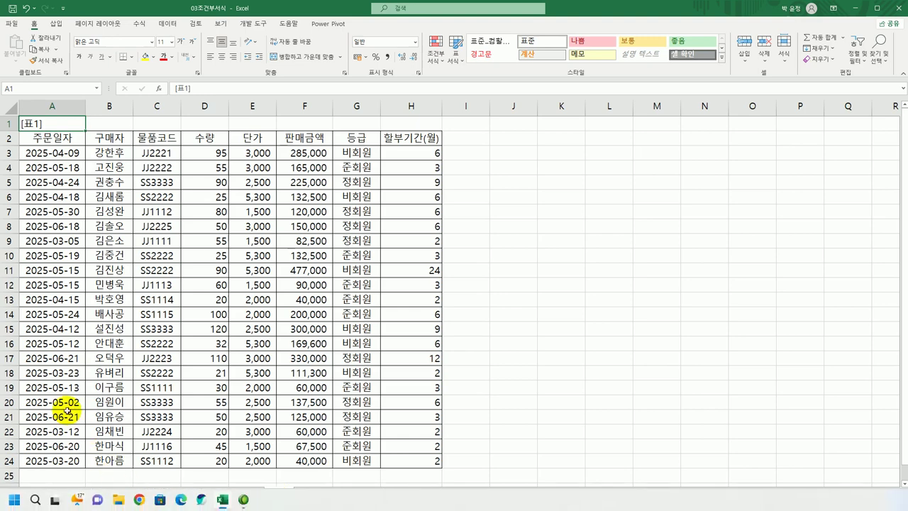
drag(153, 152, 168, 460)
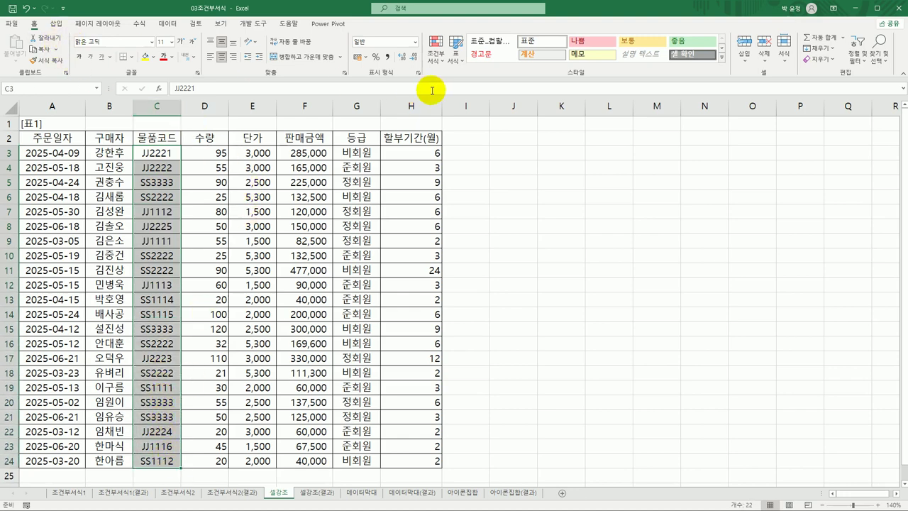
click(436, 54)
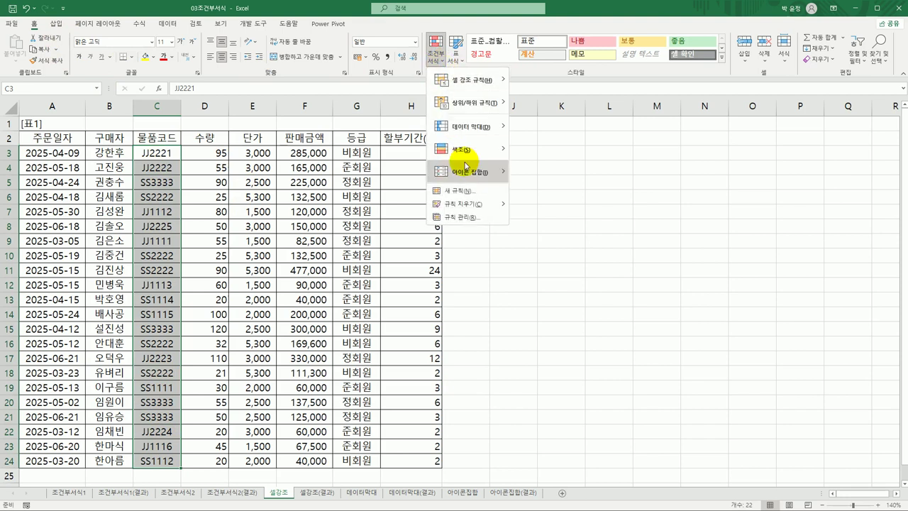
mouse_move(465, 165)
mouse_move(468, 87)
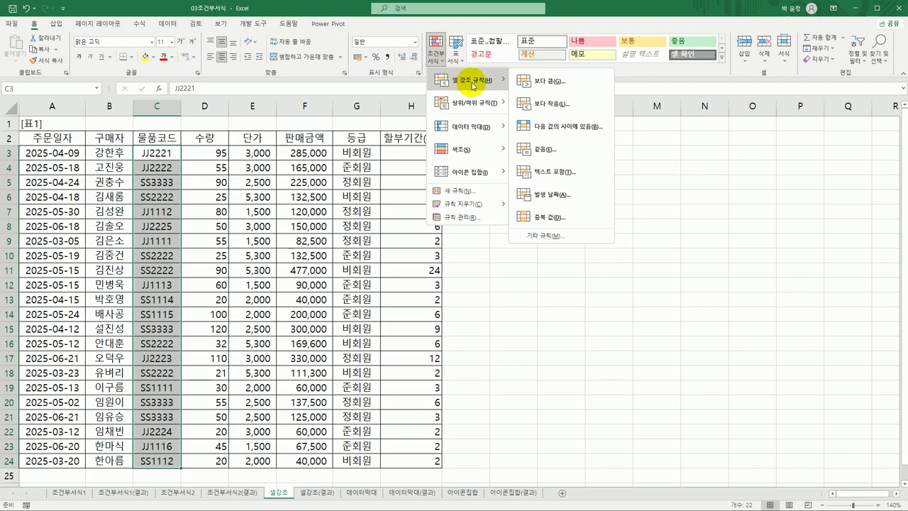
click(545, 219)
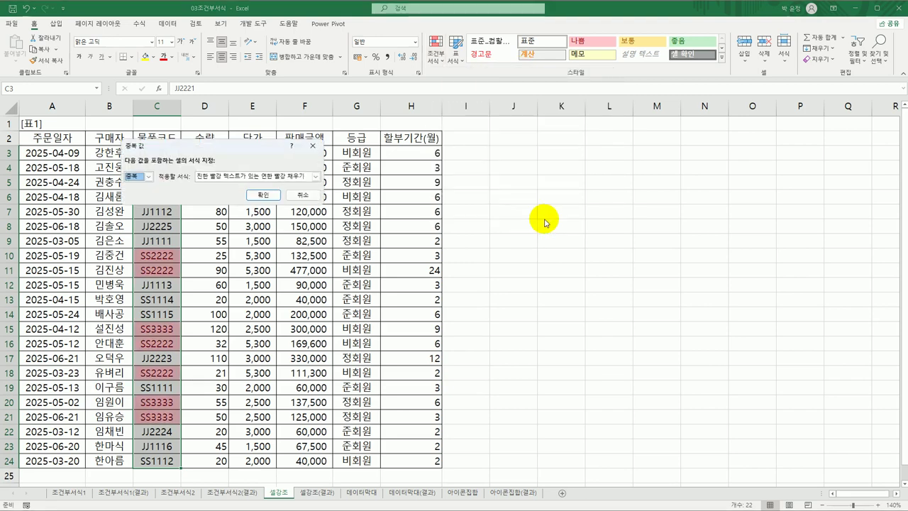
drag(251, 148, 375, 151)
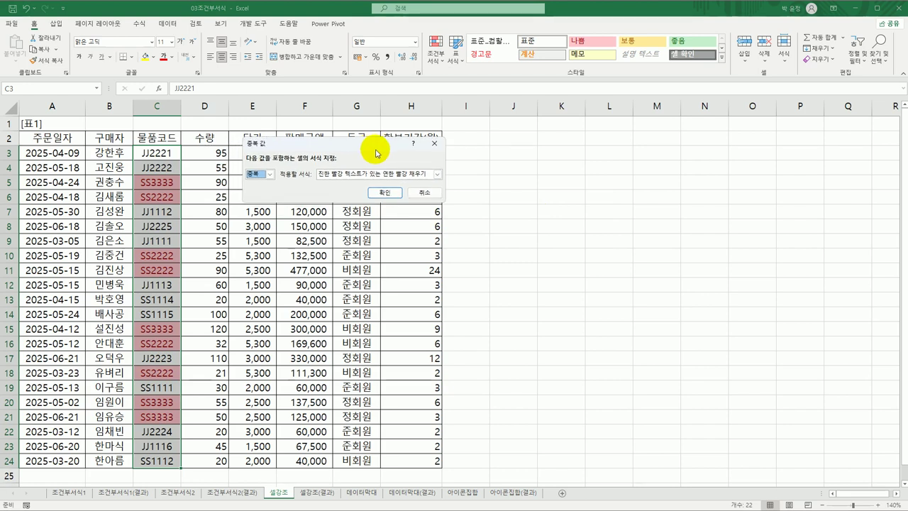
click(387, 174)
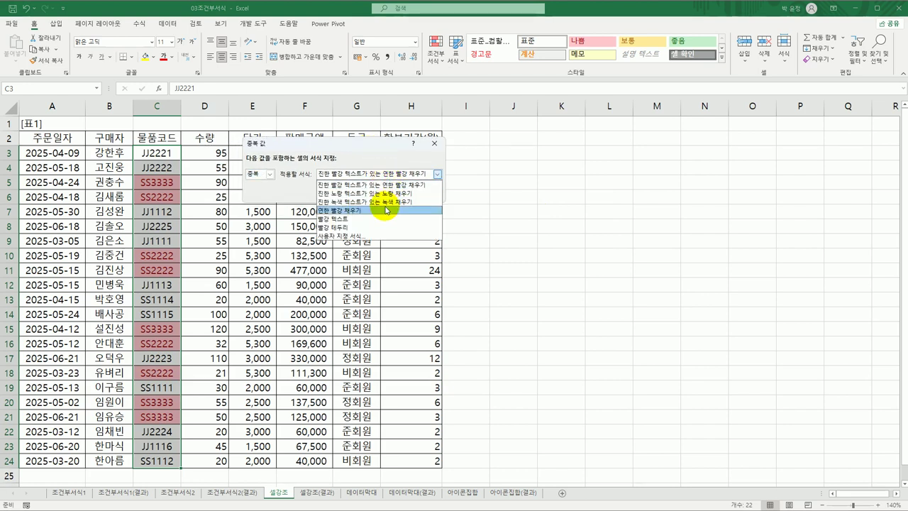
click(385, 202)
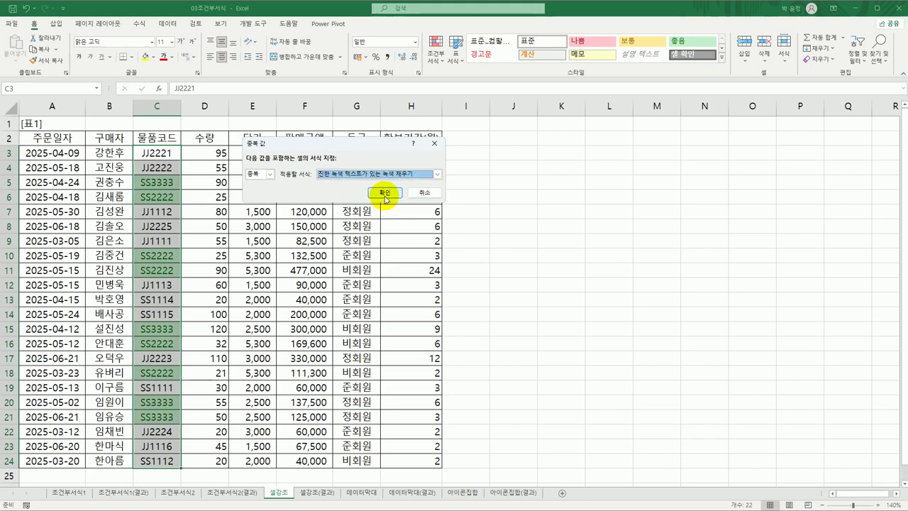
click(385, 197)
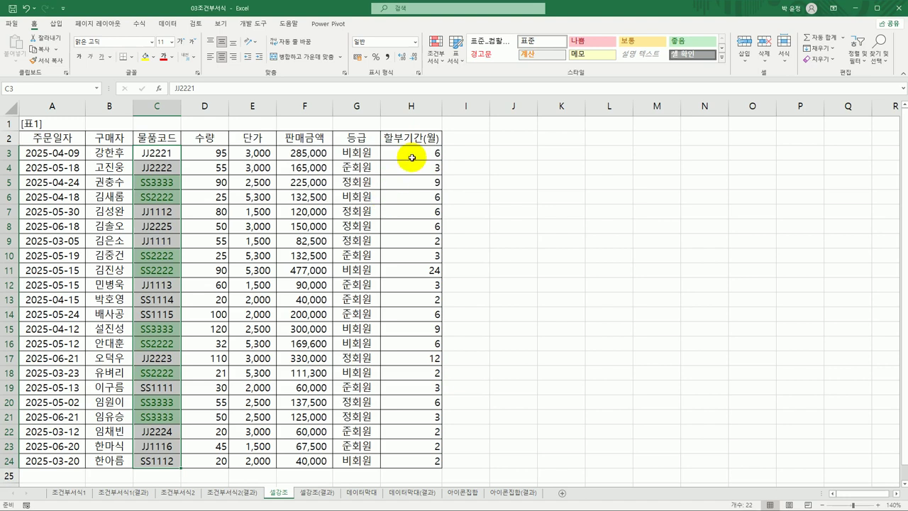
Highlight the above-average 판매금액 values in F3:F24 with 연한 빨강 채우기 and check the marked cells
click(313, 152)
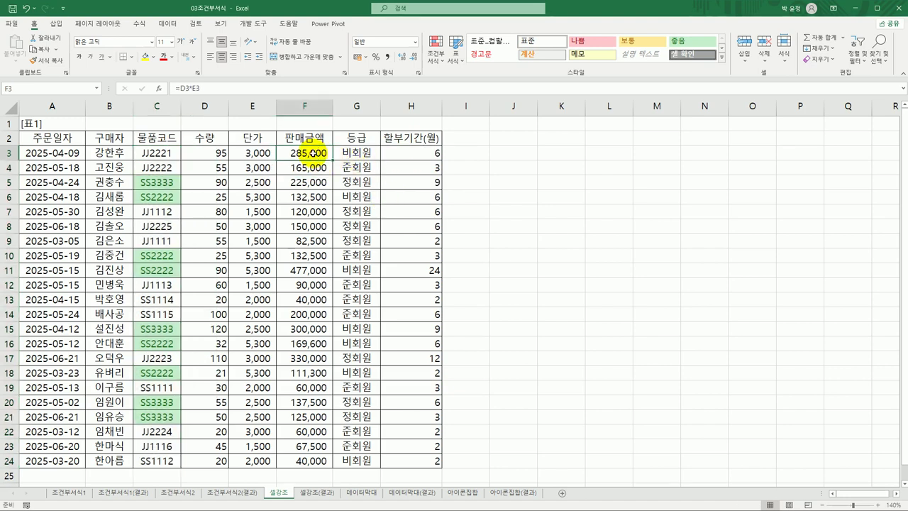
drag(313, 152, 307, 459)
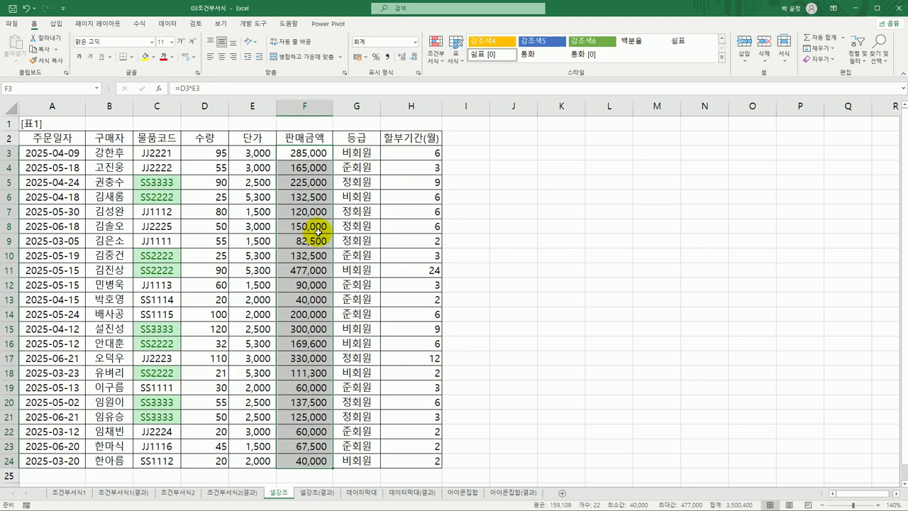
click(434, 52)
mouse_move(461, 107)
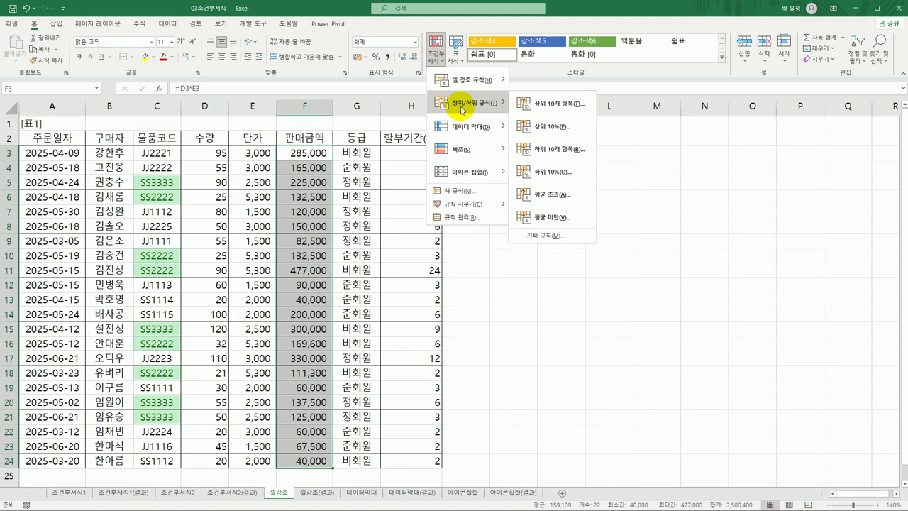
click(558, 199)
drag(333, 143, 458, 171)
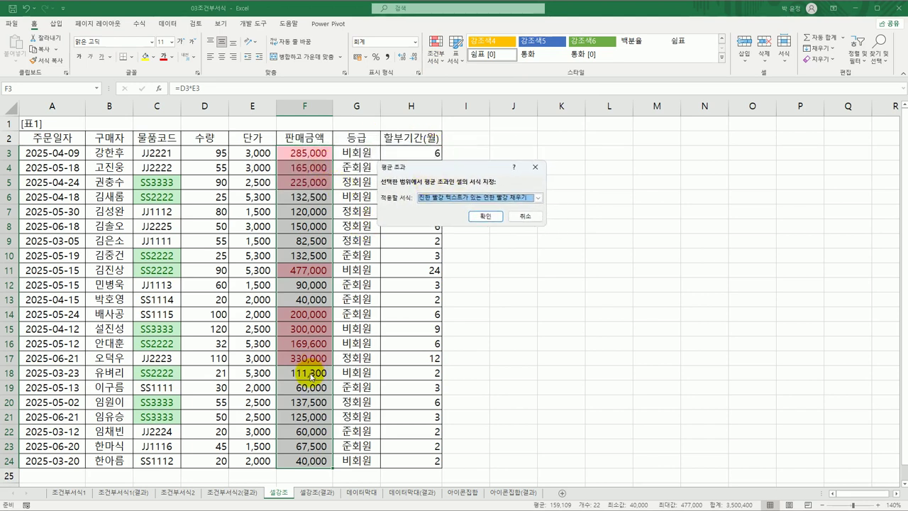
click(460, 201)
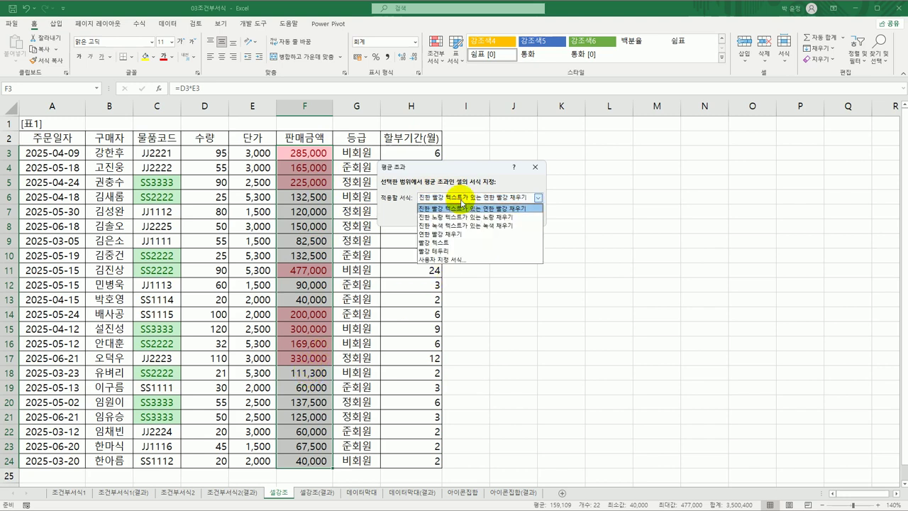
click(458, 236)
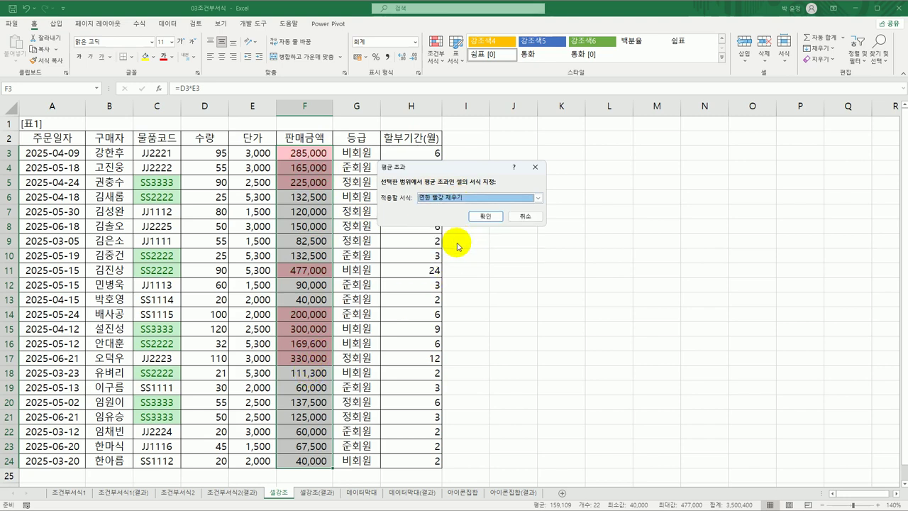
click(479, 220)
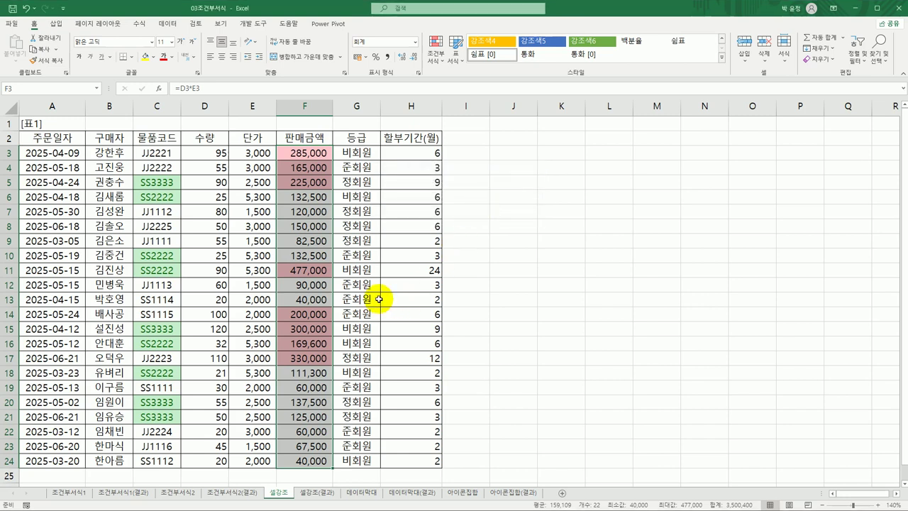
click(304, 269)
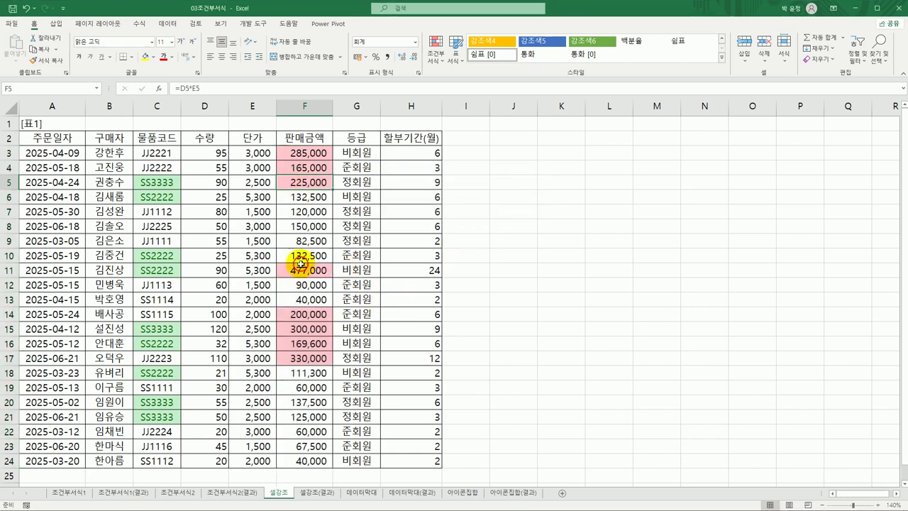
click(308, 311)
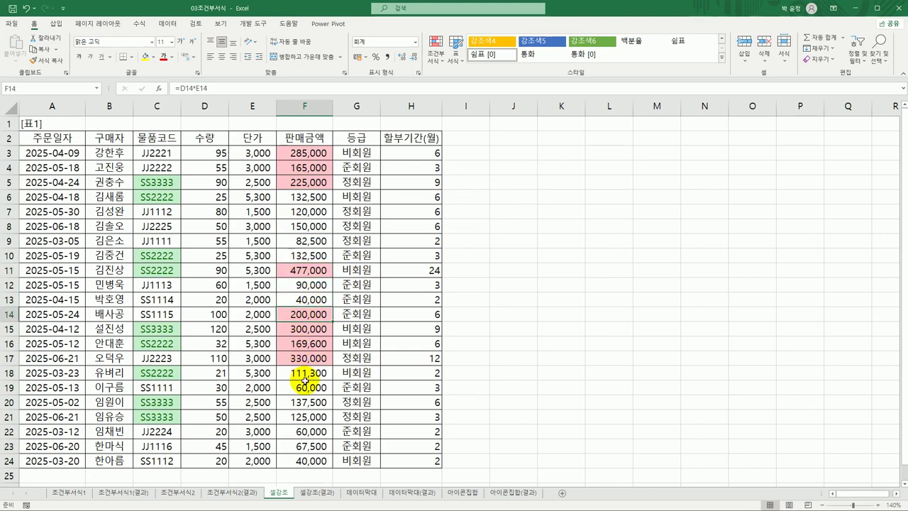
On the 데이터막대 sheet, start a new rule formatting all 학점평균 values from G3 down by cell value in the 데이터 막대 style
click(315, 492)
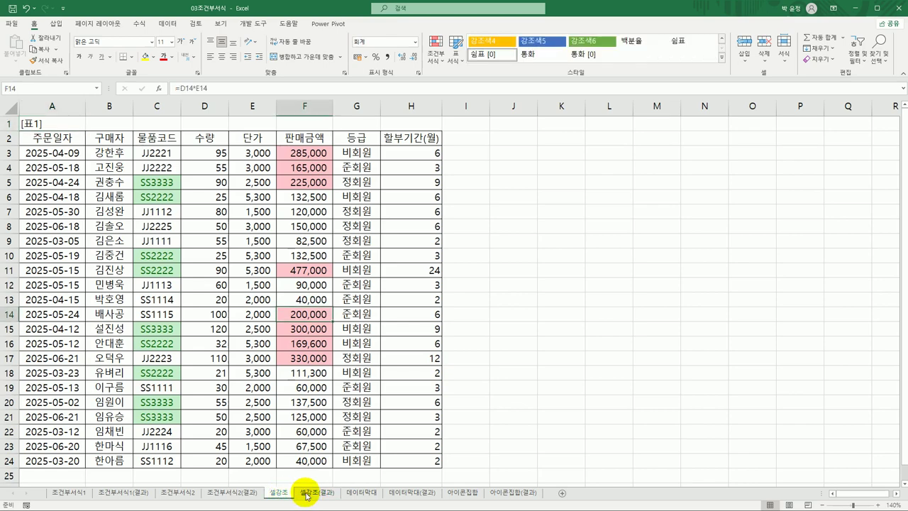
click(360, 491)
scroll(327, 384, up, 1)
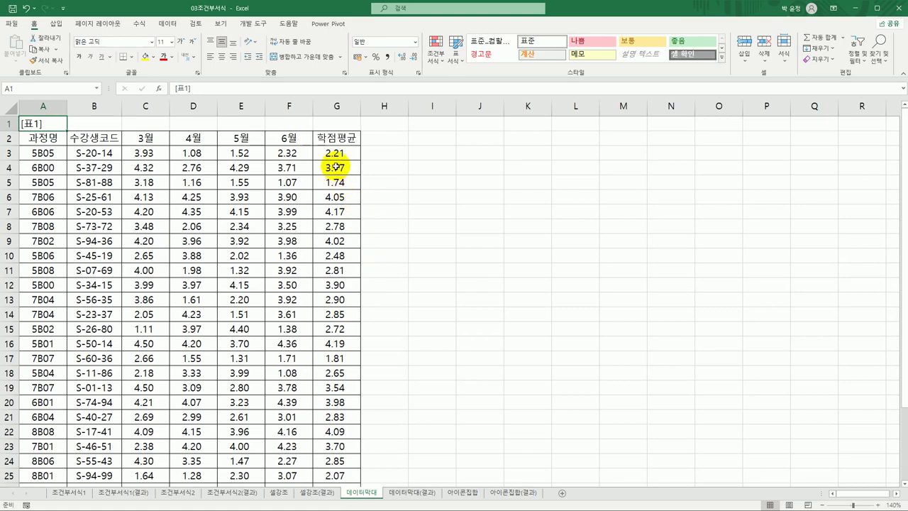
drag(336, 150, 345, 462)
scroll(369, 349, up, 3)
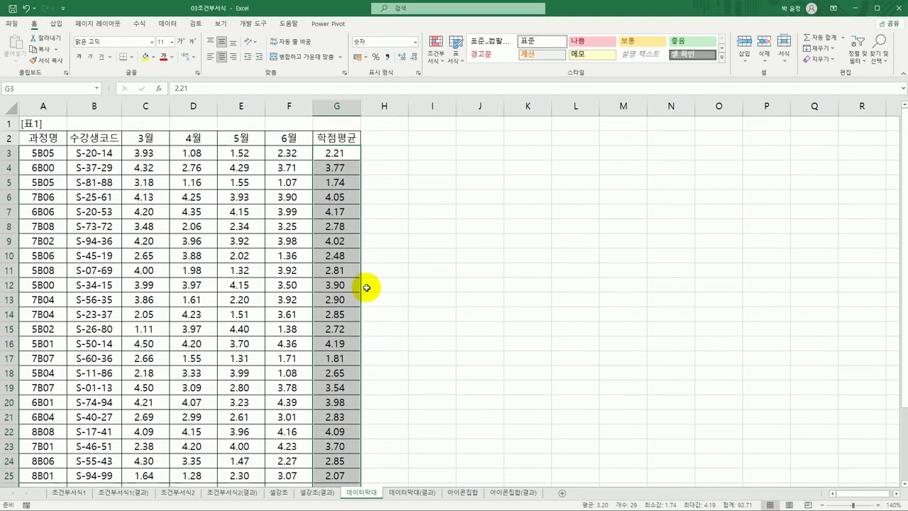
click(435, 53)
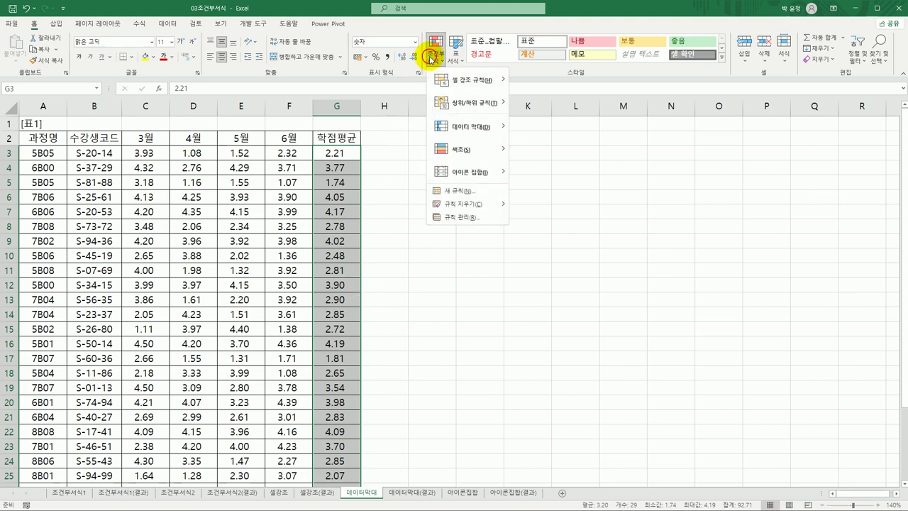
click(456, 193)
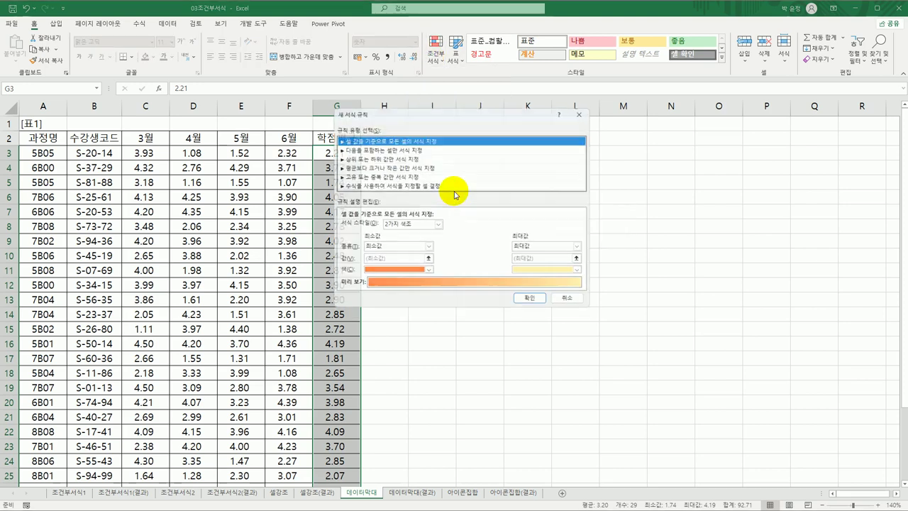
drag(412, 115, 396, 118)
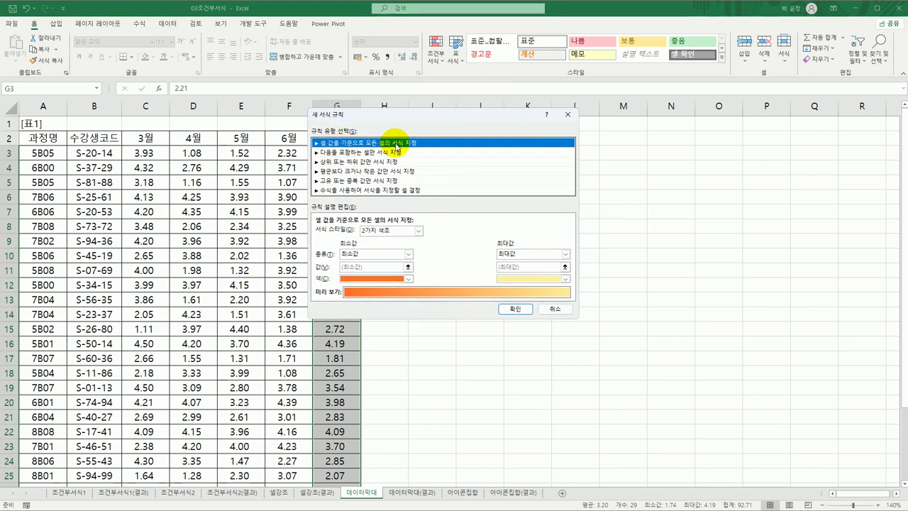
click(412, 232)
click(399, 255)
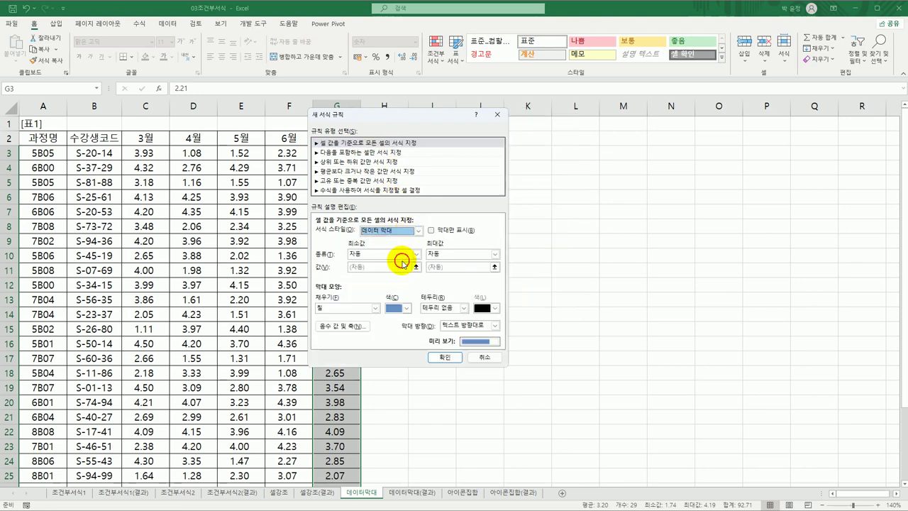
Set both the data bar's minimum and maximum types to 백분위수, with values 10 and 90
drag(397, 121, 181, 116)
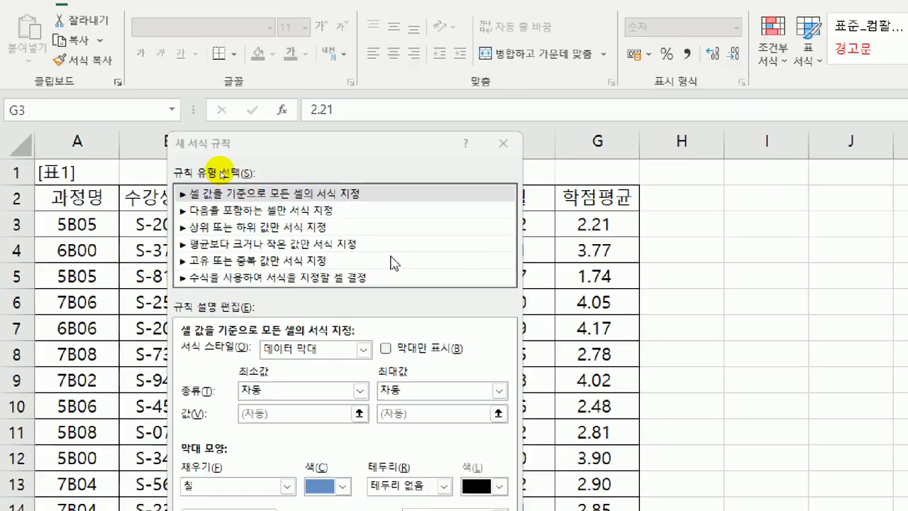
drag(184, 115, 171, 76)
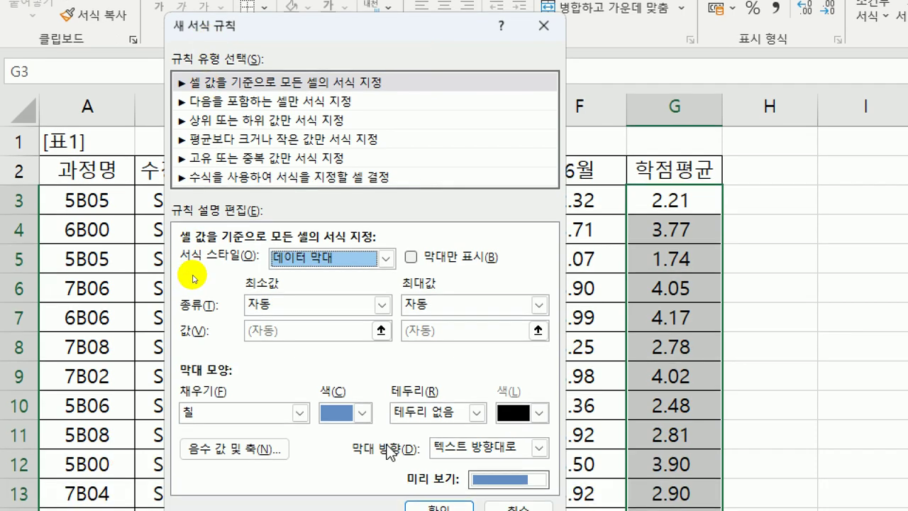
click(383, 306)
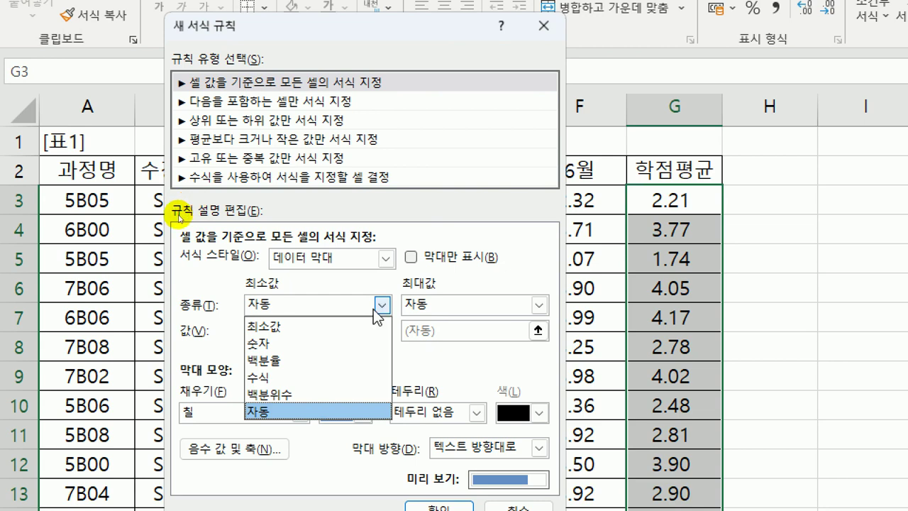
click(333, 393)
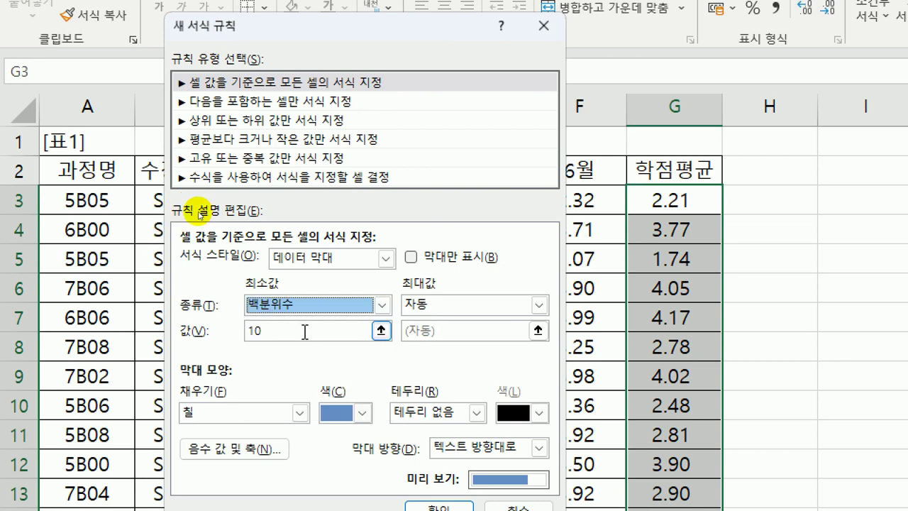
click(462, 310)
click(450, 394)
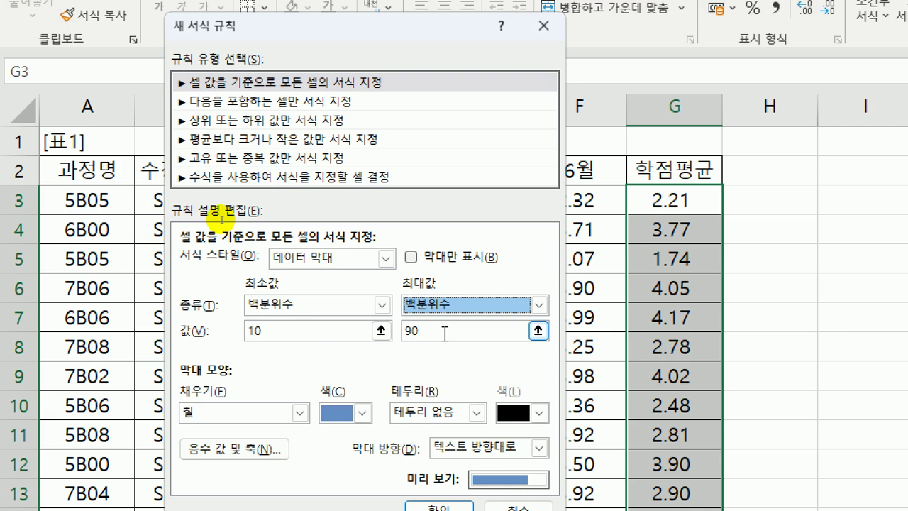
Give the data bars a 그라데이션 채우기 in the standard color yellow and apply the rule to the 학점평균 values
click(301, 414)
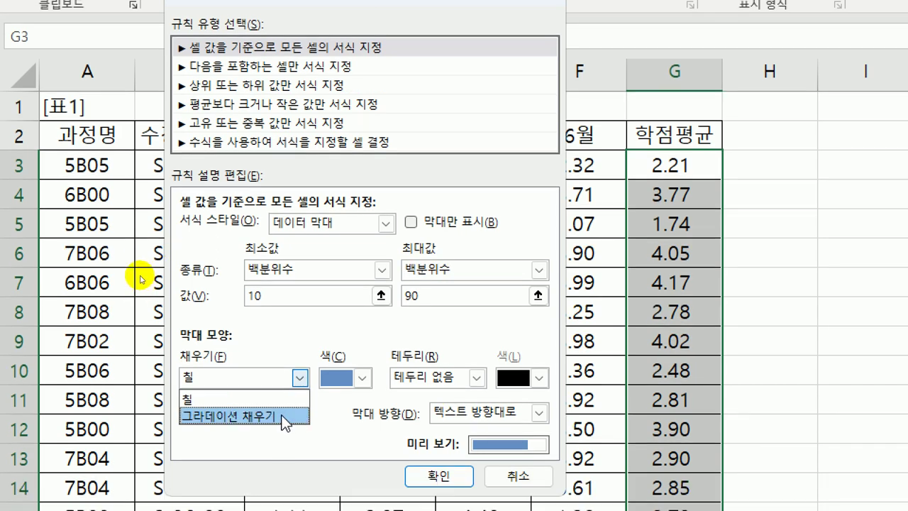
click(282, 416)
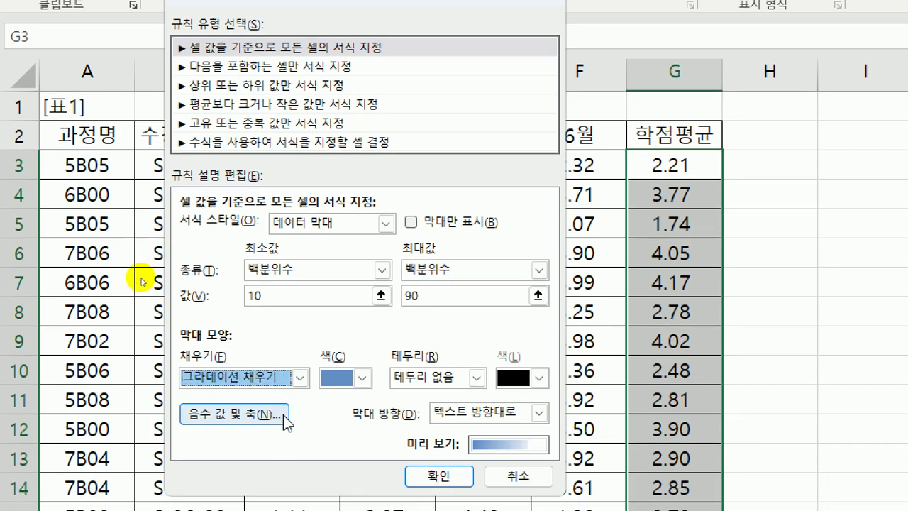
click(363, 378)
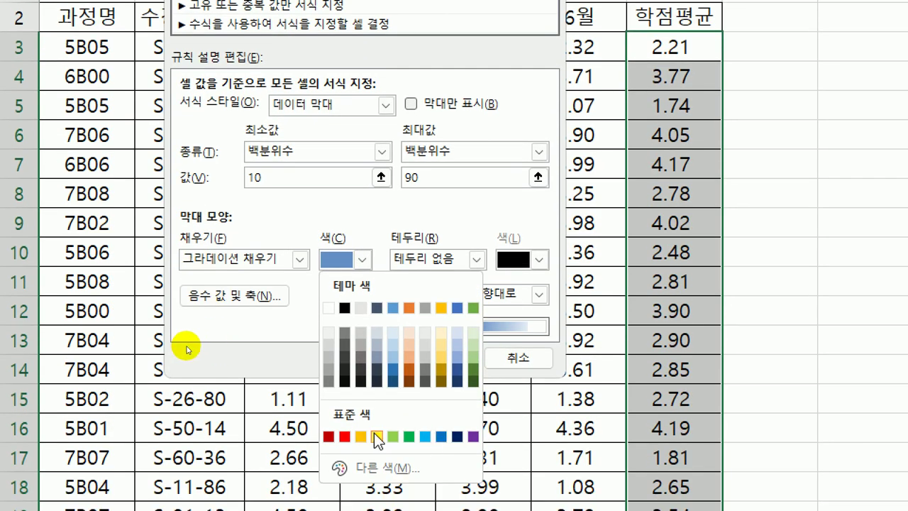
click(376, 435)
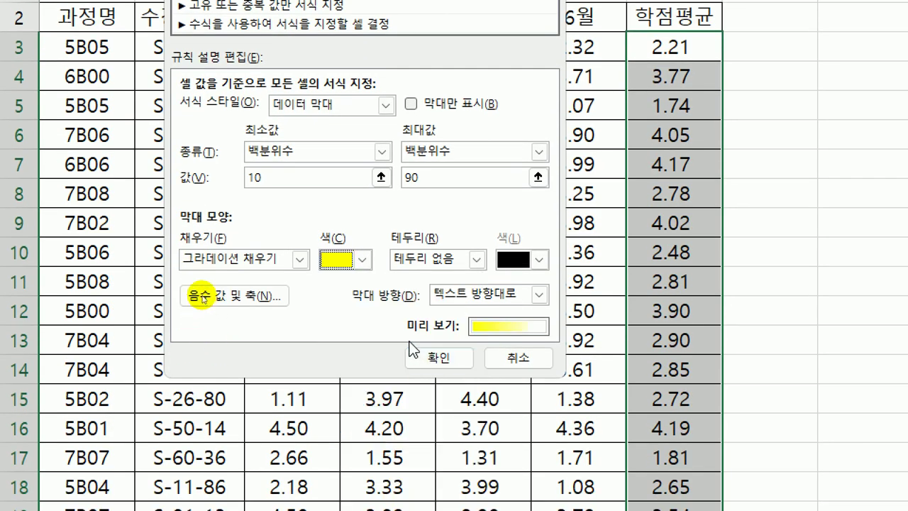
click(462, 361)
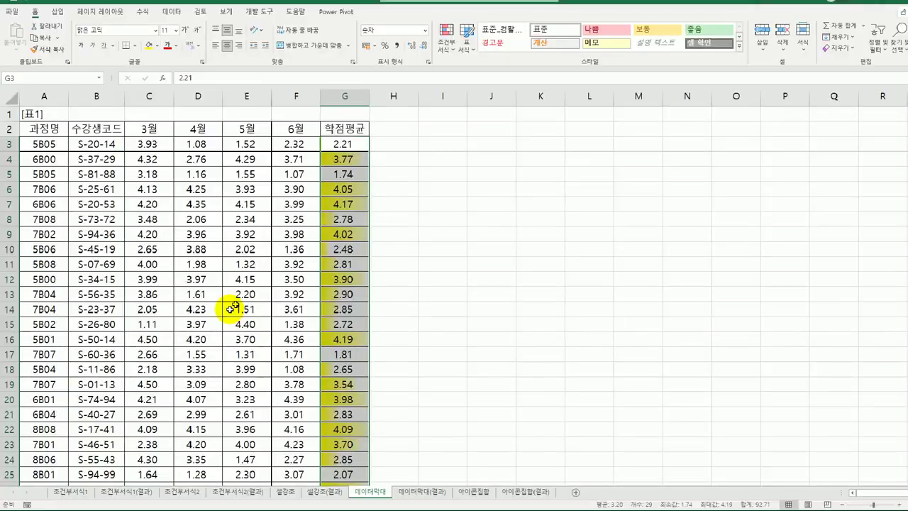
key(ctrl+q)
key(Escape)
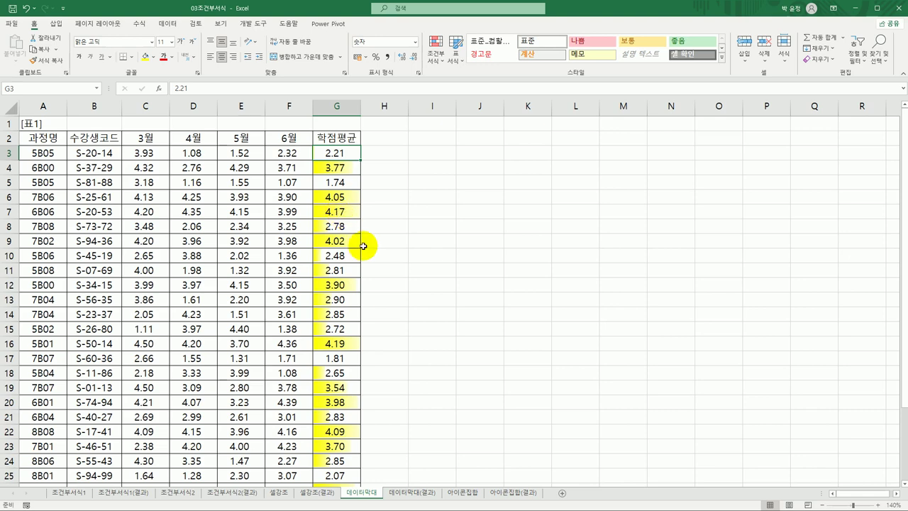
Compare the 학점평균 data bars with those on the 데이터막대(결과) sheet
click(410, 492)
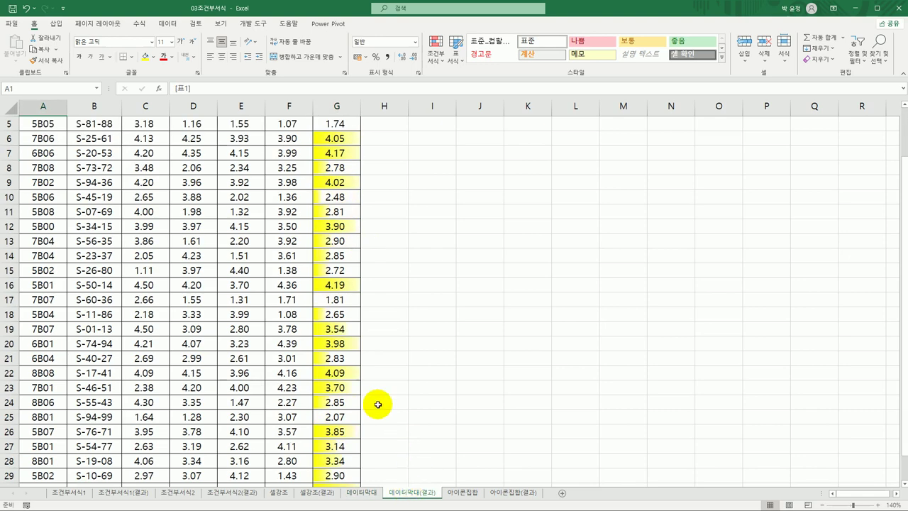
scroll(398, 406, up, 2)
click(362, 491)
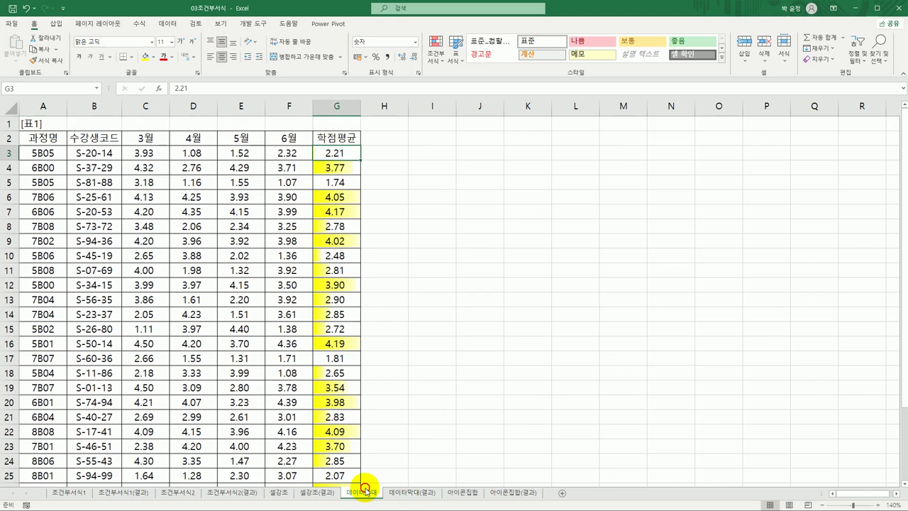
click(409, 491)
On the 아이콘집합 sheet, start a new rule for the 평균 values in D3:D20 using the 아이콘 집합 style with three stars
click(461, 492)
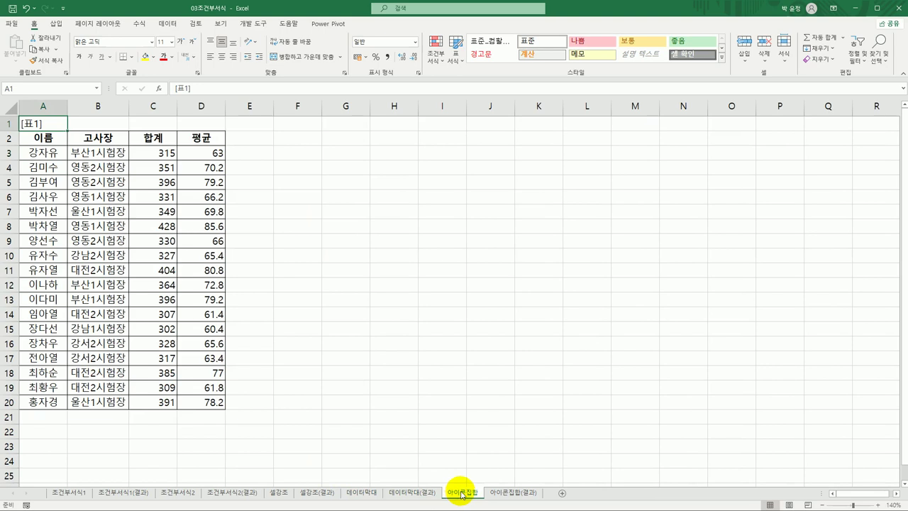
drag(203, 152, 204, 399)
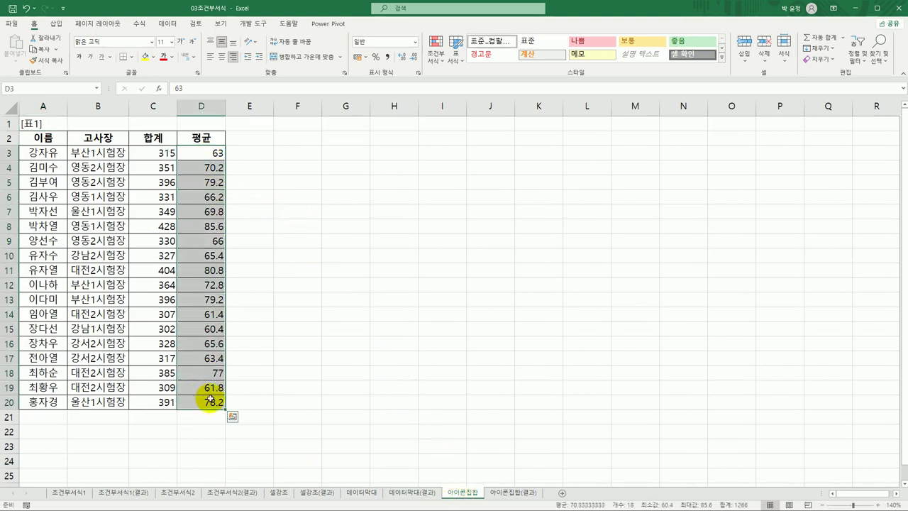
click(436, 53)
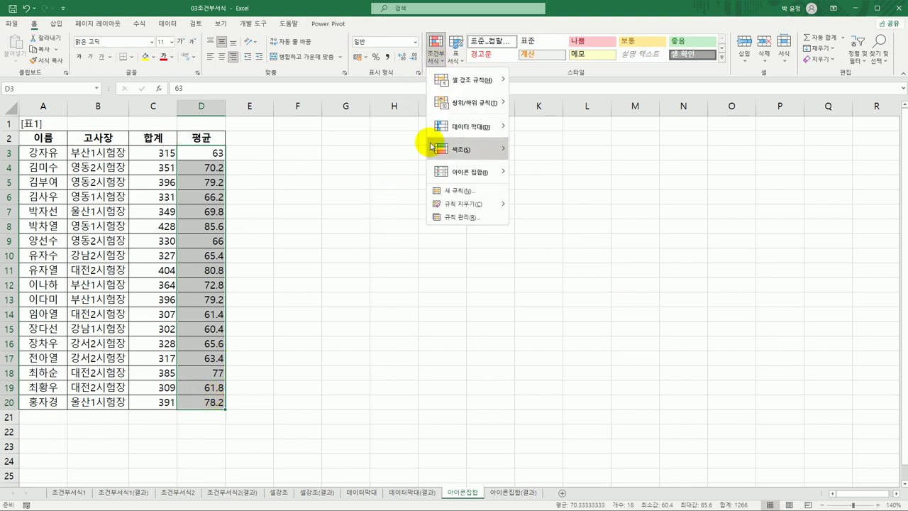
click(432, 191)
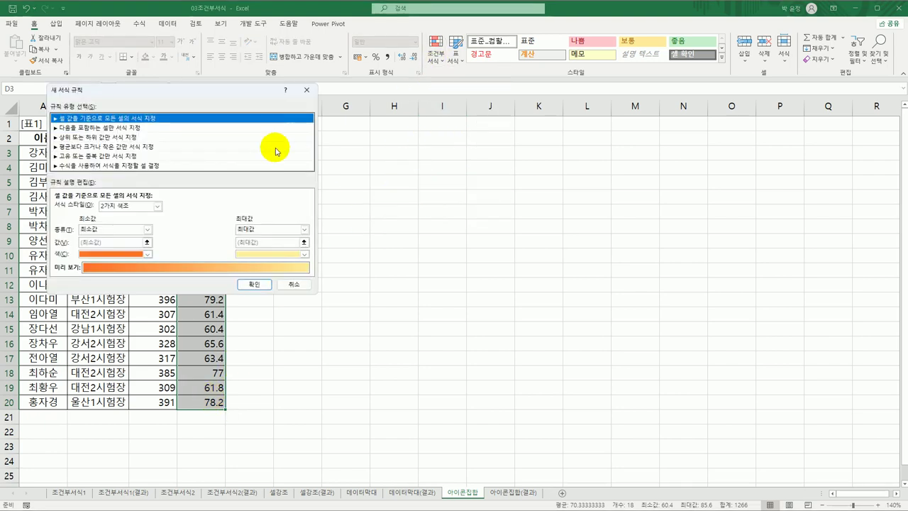
drag(229, 101, 449, 107)
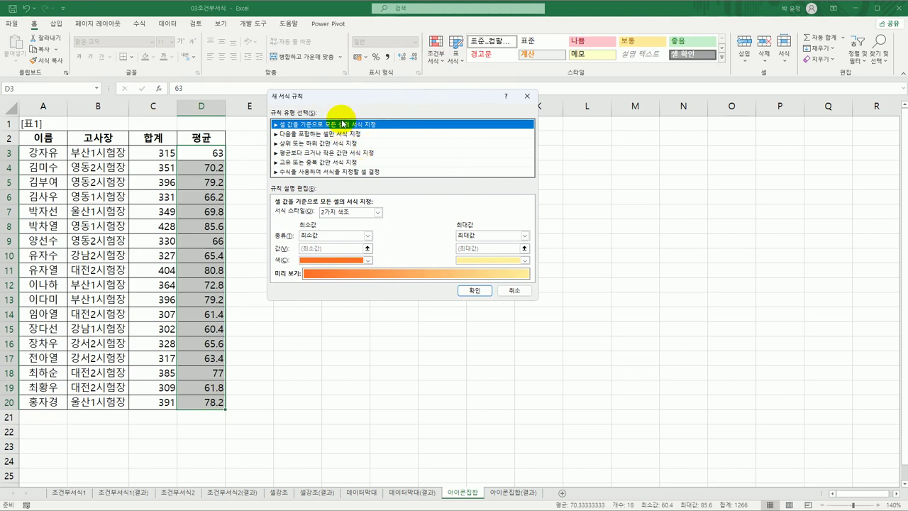
click(376, 213)
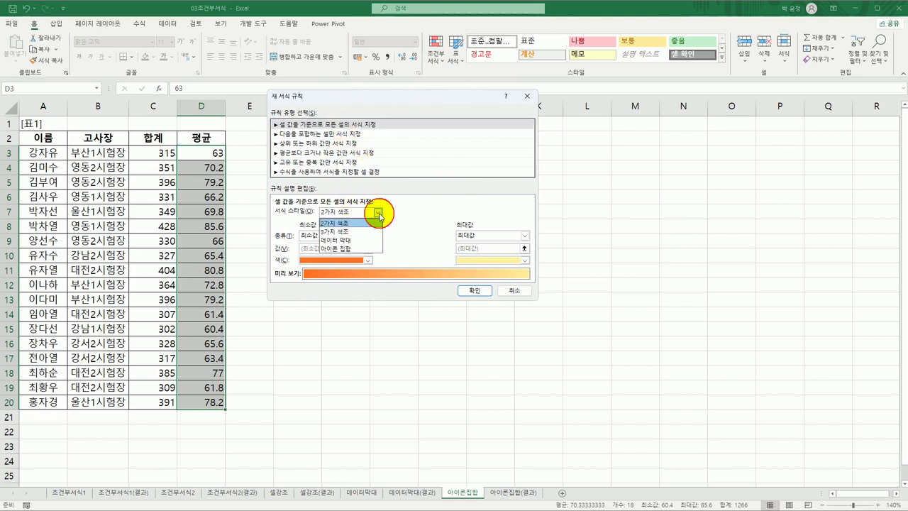
click(371, 249)
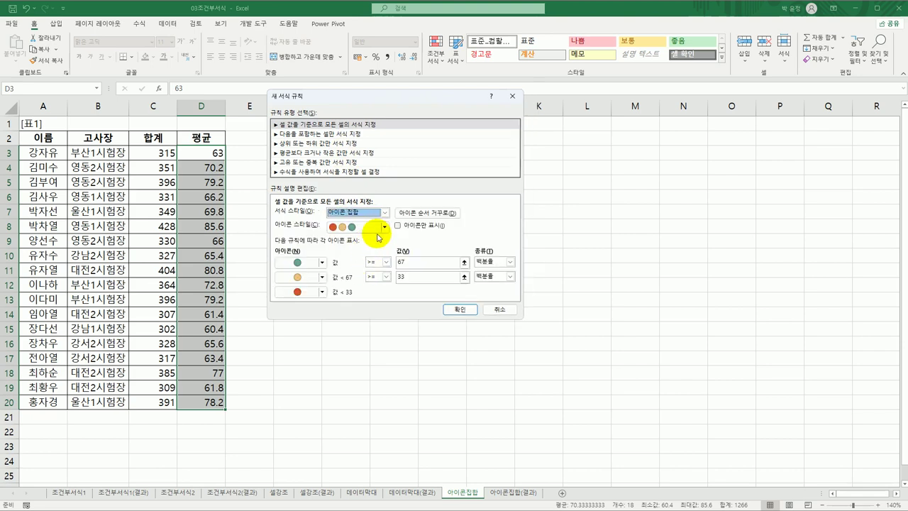
click(383, 227)
click(366, 301)
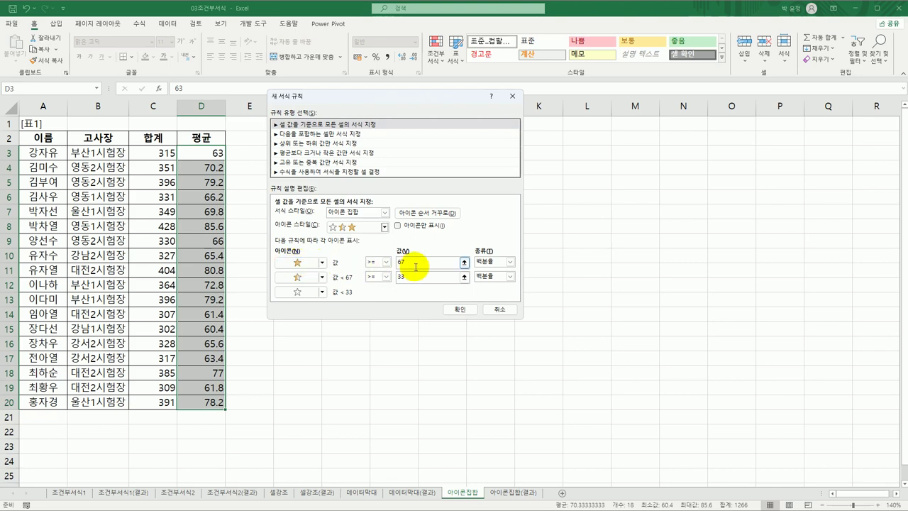
Set the full star to >= 80 and the half star to >= 65, both as 숫자, and apply the rule
click(509, 263)
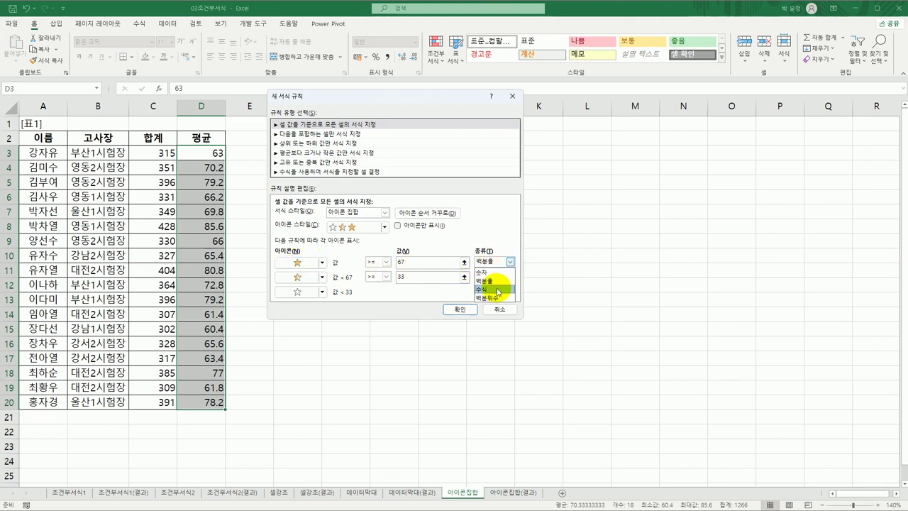
click(482, 272)
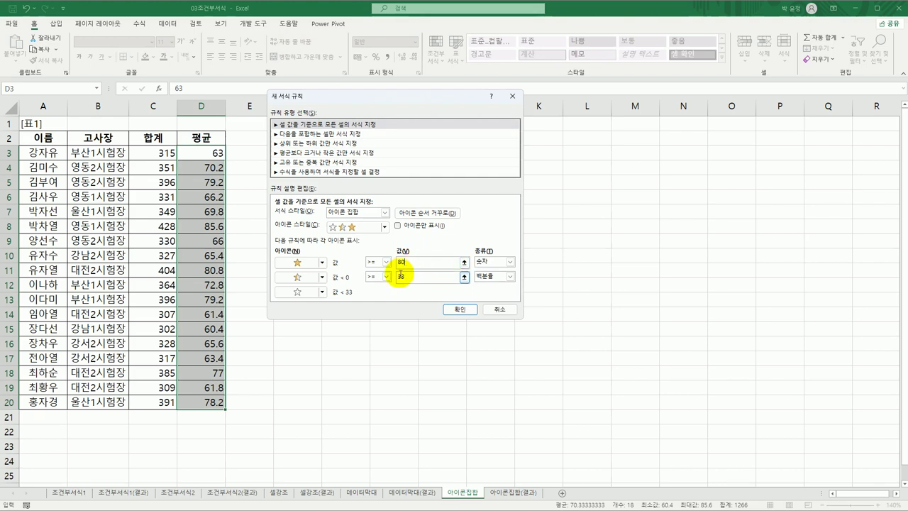
click(406, 263)
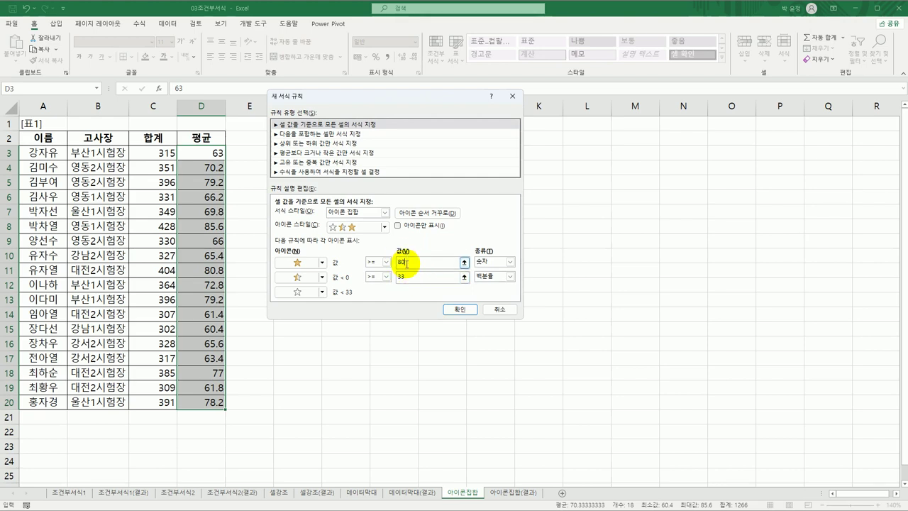
click(500, 277)
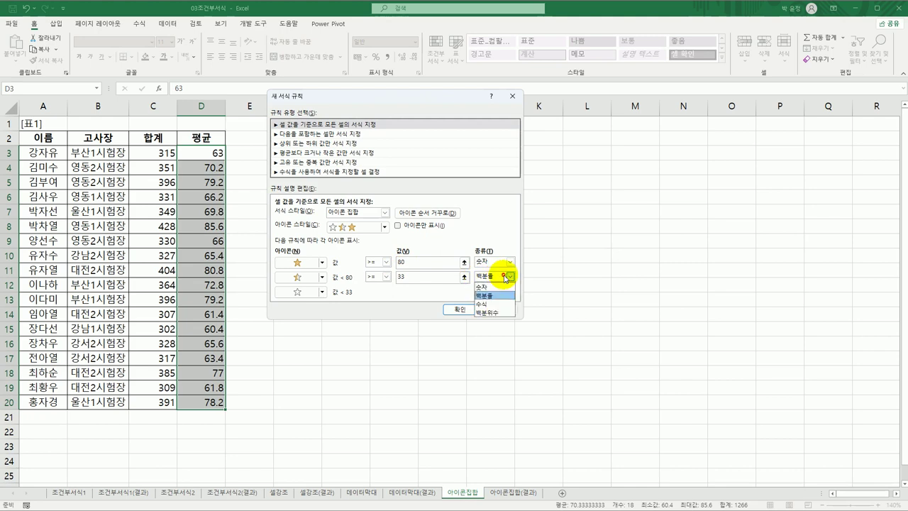
click(500, 287)
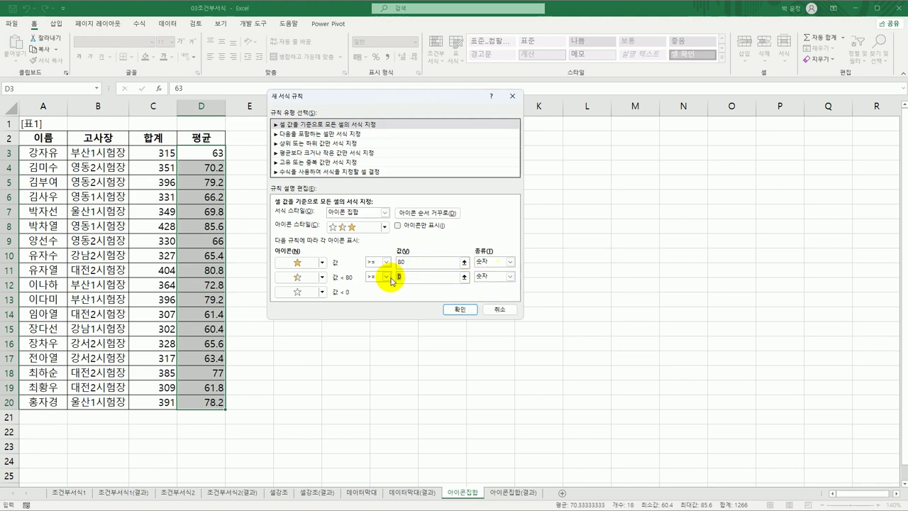
text(65)
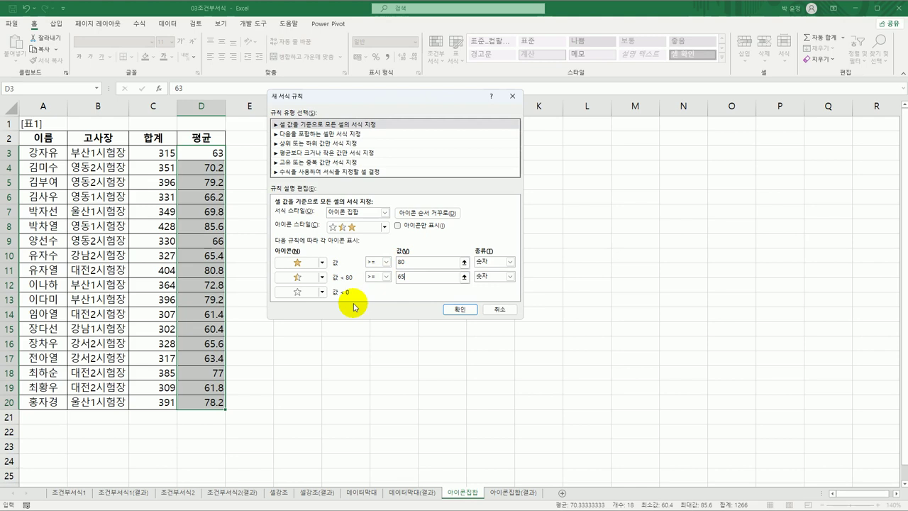
click(459, 309)
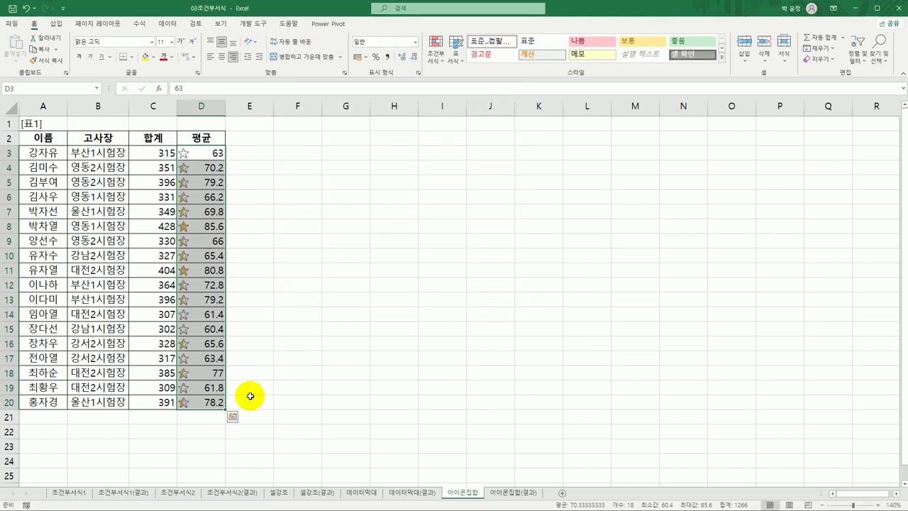
Start a new rule for the 합계 values in C3:C20 using the 아이콘 집합 style with 5가지 원(흑백)
drag(164, 153, 162, 401)
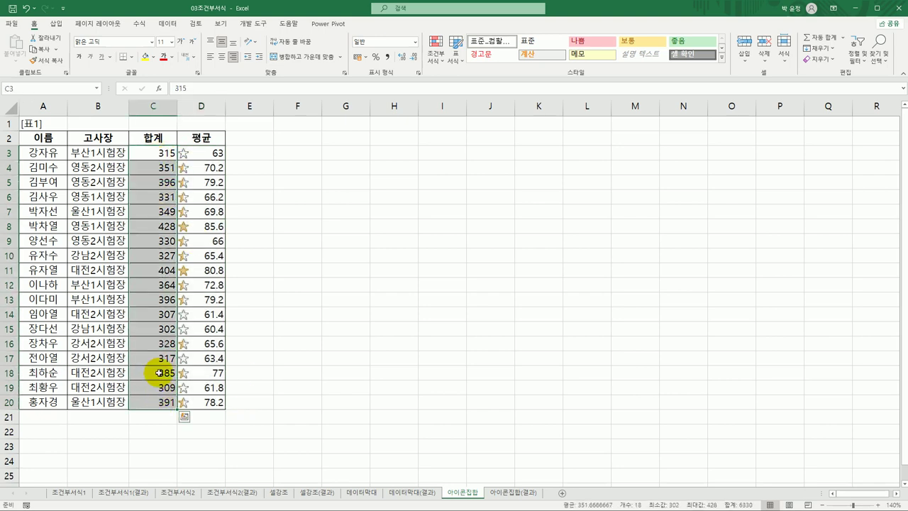
click(434, 57)
click(444, 192)
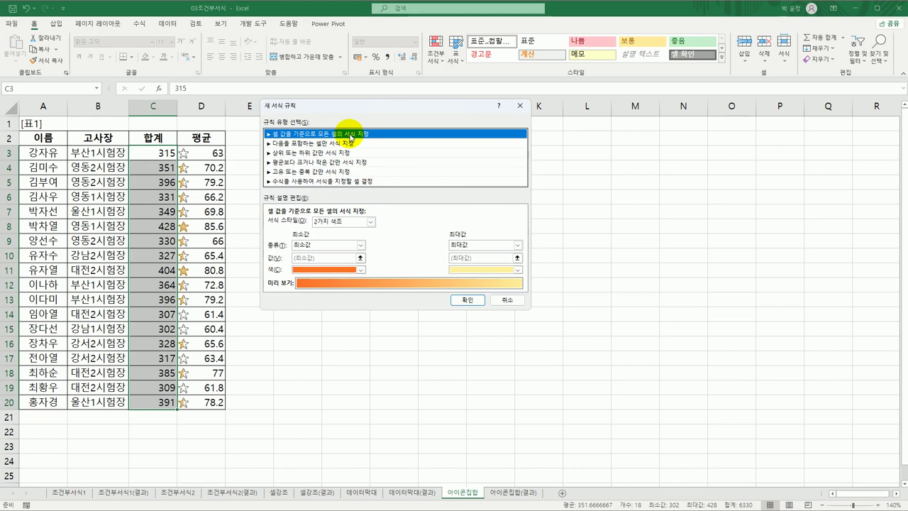
click(360, 223)
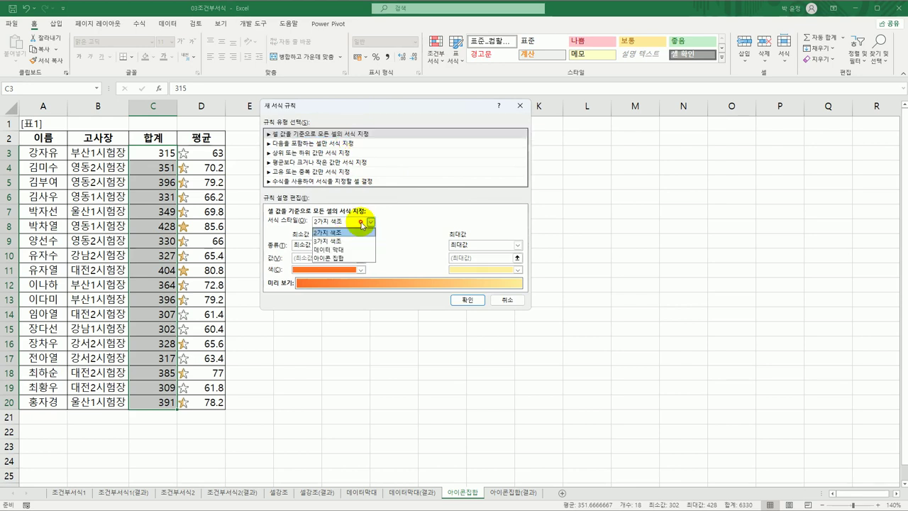
click(354, 258)
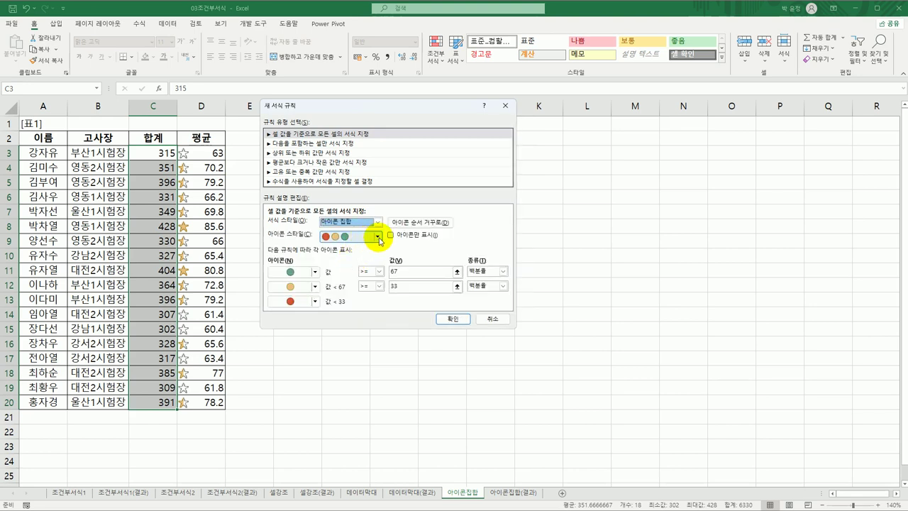
click(377, 235)
drag(374, 273, 371, 306)
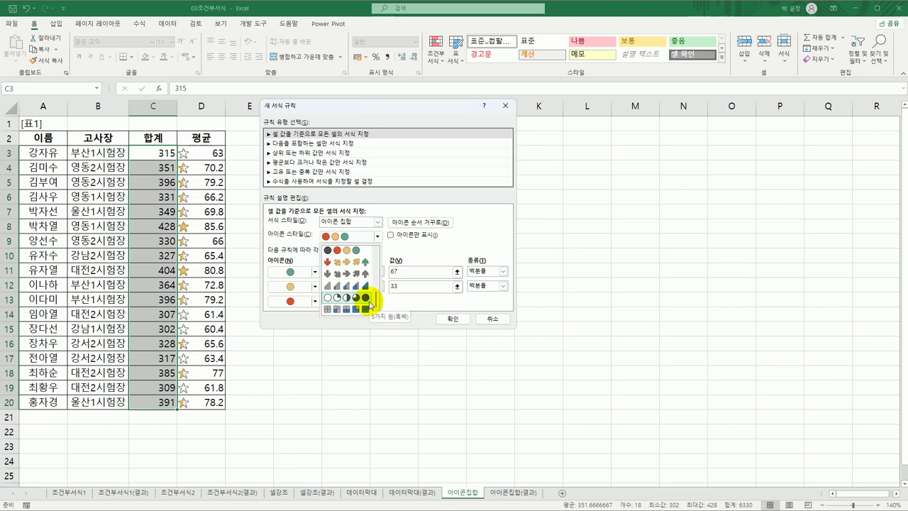
click(369, 301)
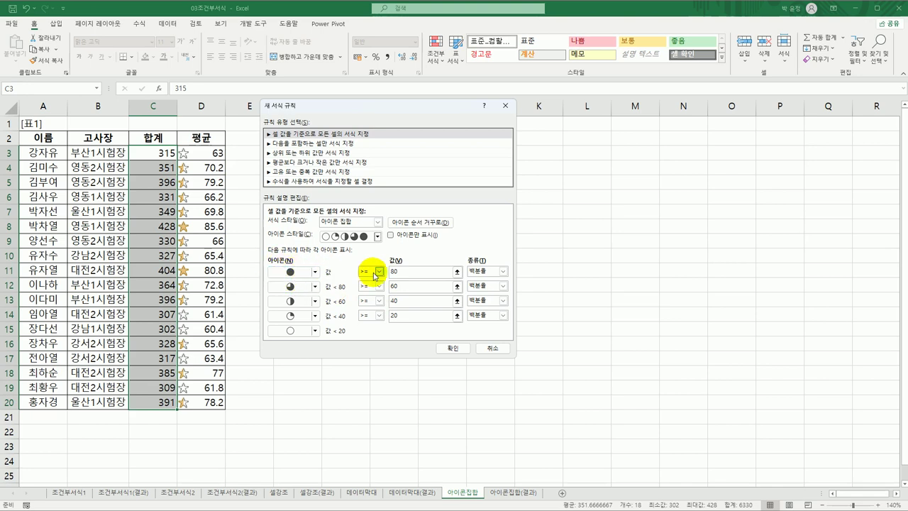
Set the full black circle to >= 90 and the three-quarter circle to >= 70 as 백분율, and apply the rule
click(397, 272)
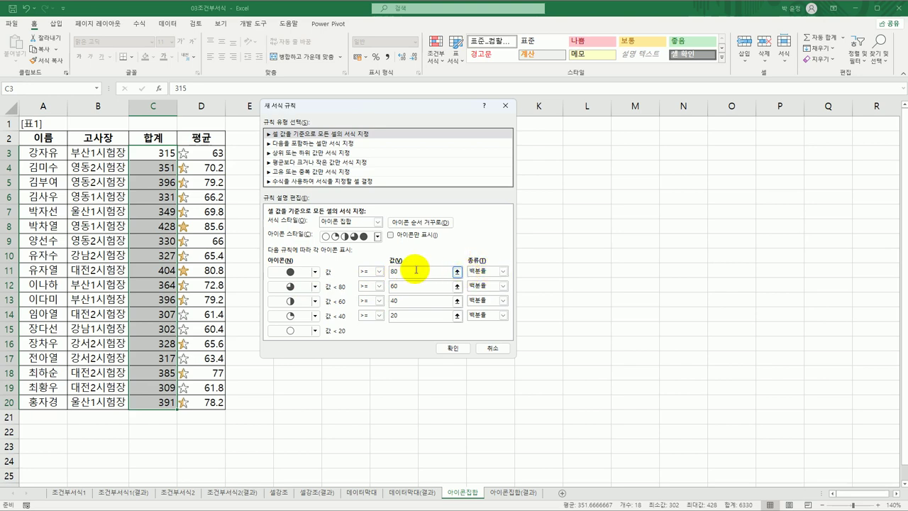
key(BackSpace)
key(BackSpace)
text(90)
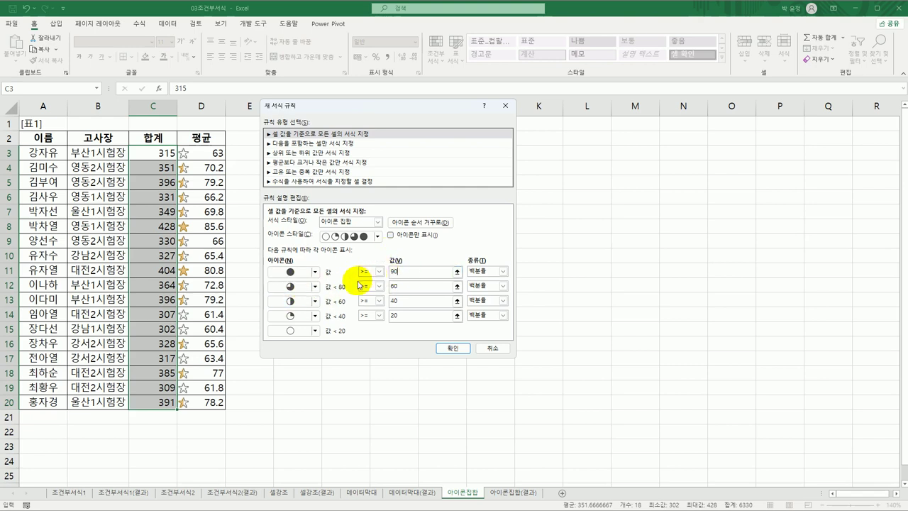
click(402, 287)
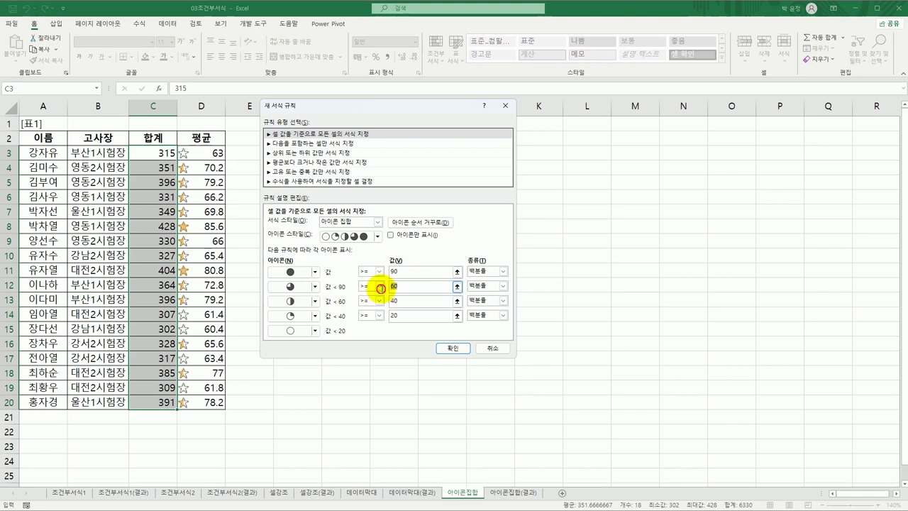
key(BackSpace)
key(BackSpace)
text(70)
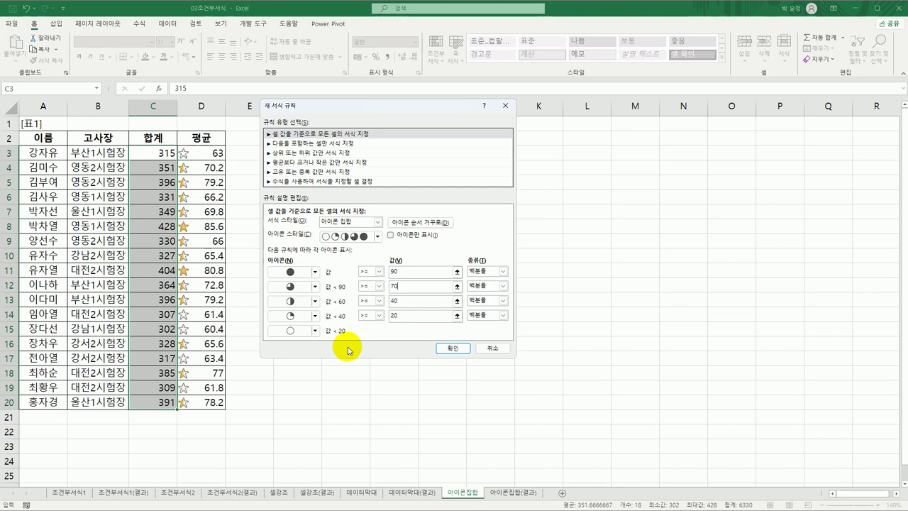
click(397, 303)
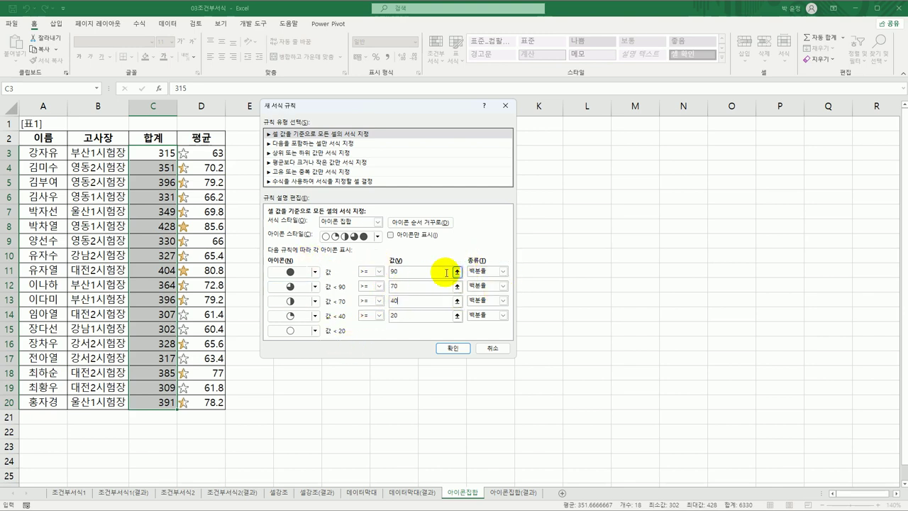
click(452, 347)
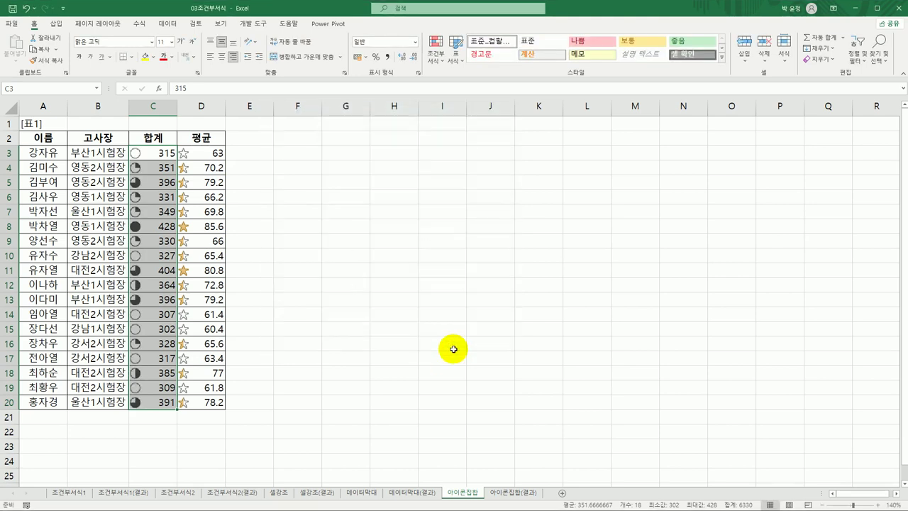
Compare the 합계 and 평균 icons with those on the 아이콘집합(결과) sheet
click(169, 404)
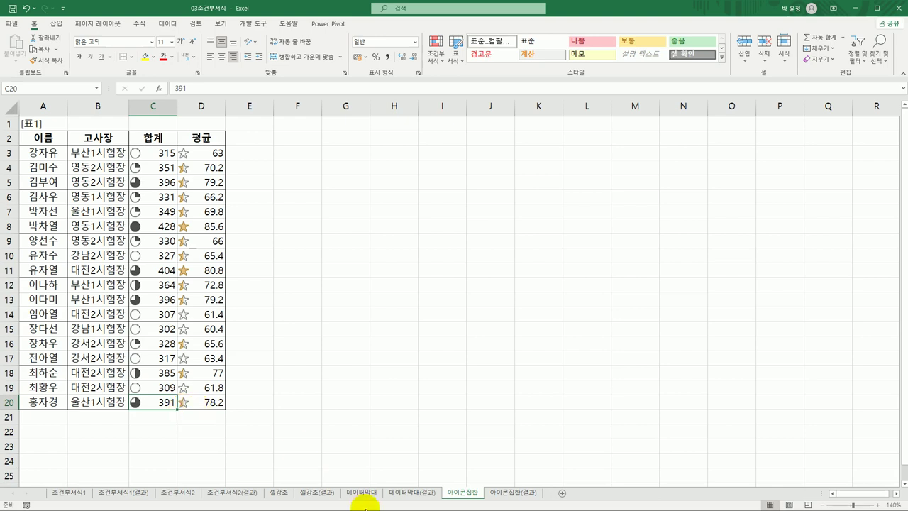
click(497, 492)
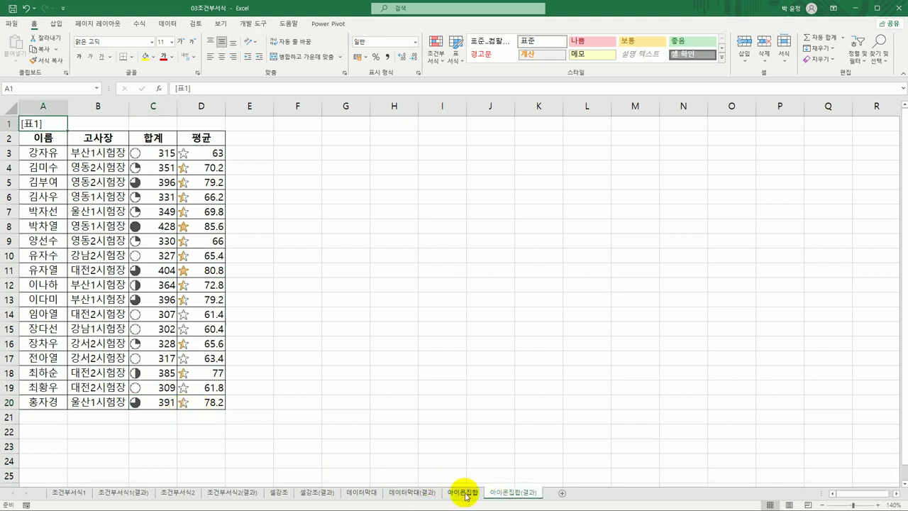
click(462, 492)
click(497, 493)
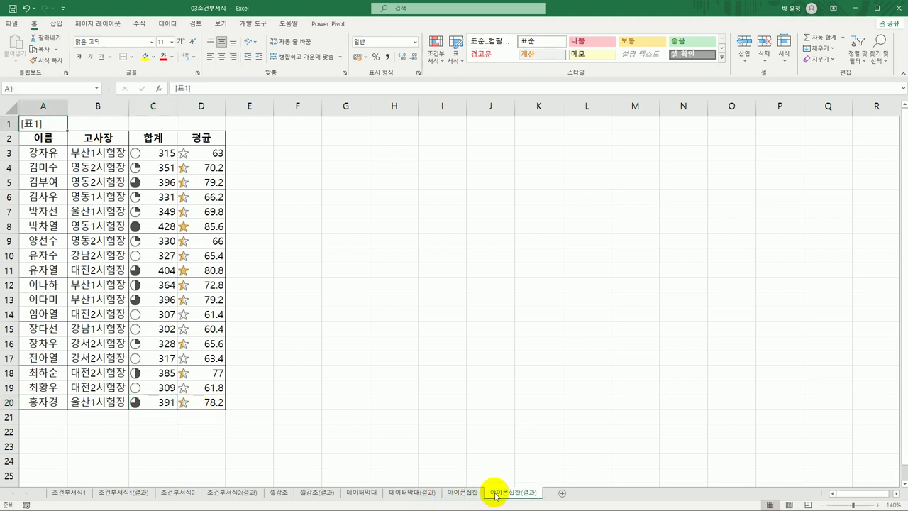